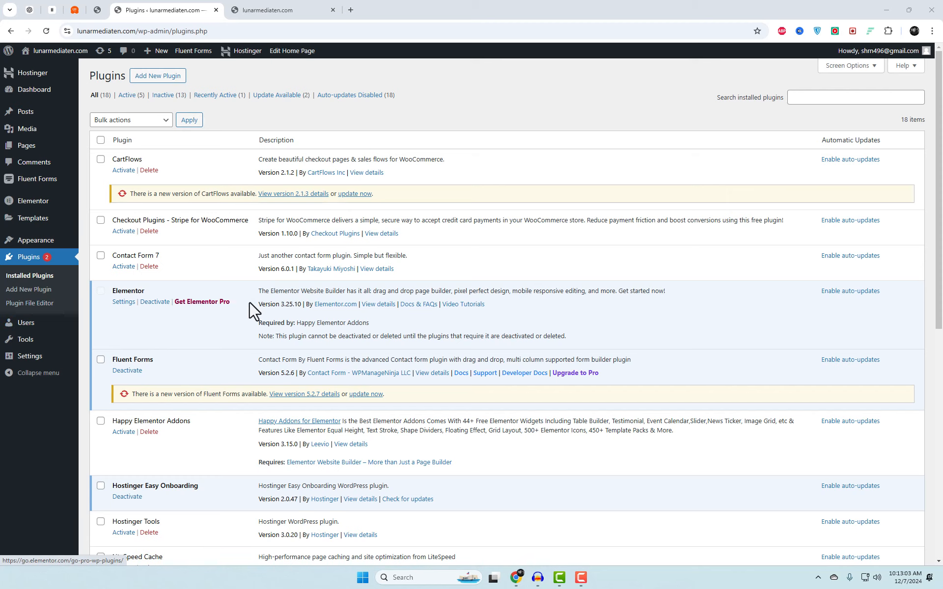
Search the plugin directory for "happyaddons" and activate Happy Addons for Elementor.
double_click(117, 285)
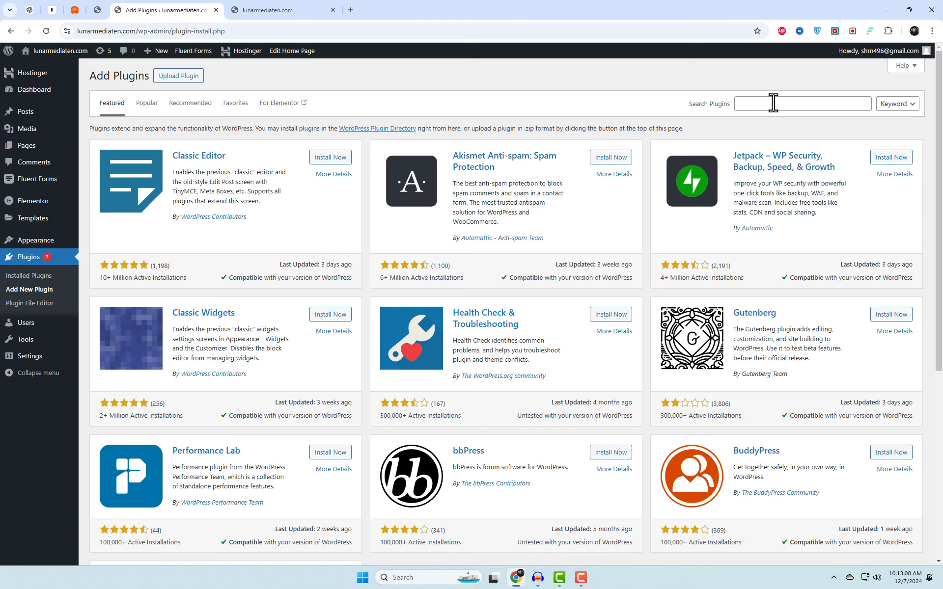
left_click(773, 103)
type("happyaddons")
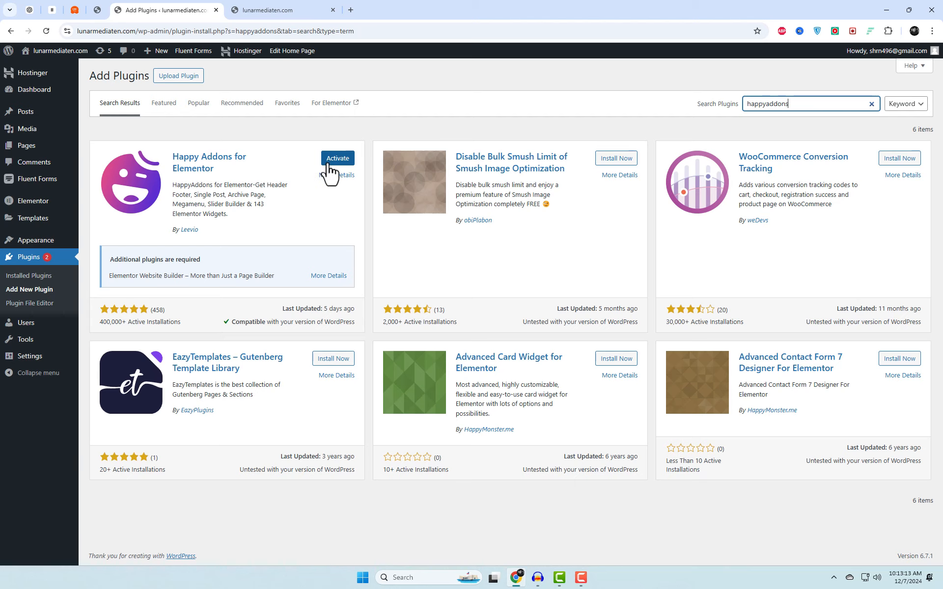
left_click(335, 162)
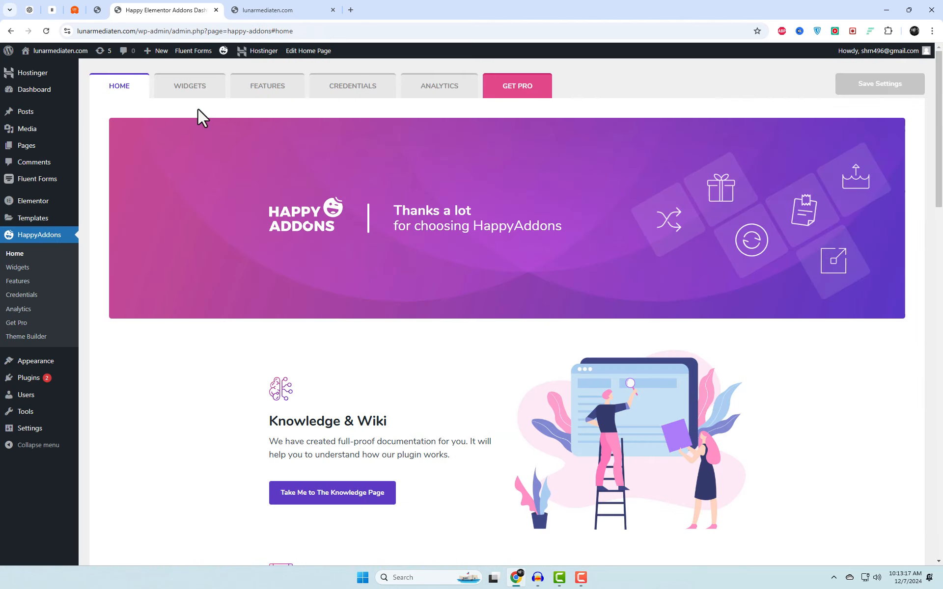
Check the Image Accordion entry in the HappyAddons list of general widgets.
left_click(195, 92)
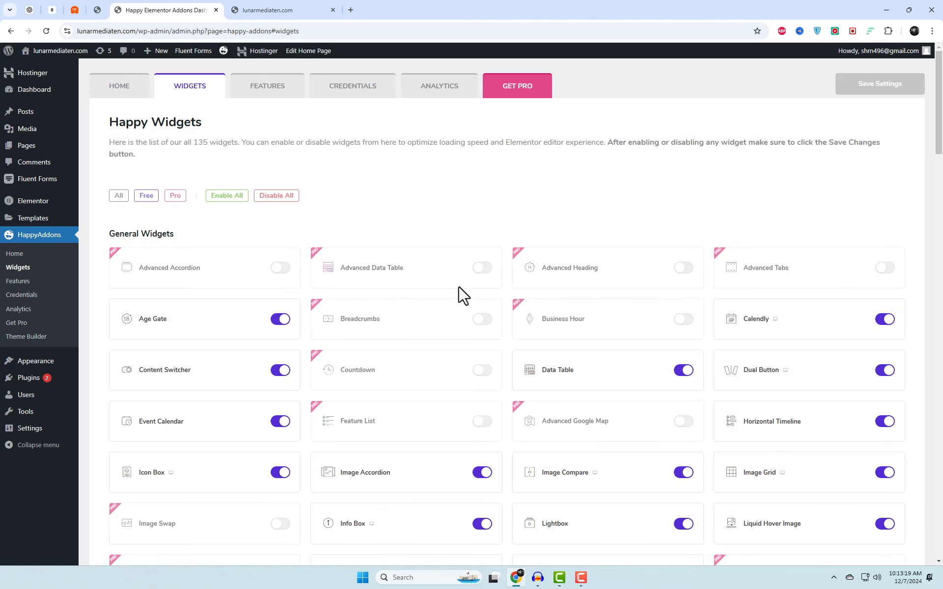
scroll(456, 314, "down", 3)
left_click_drag(363, 338, 334, 338)
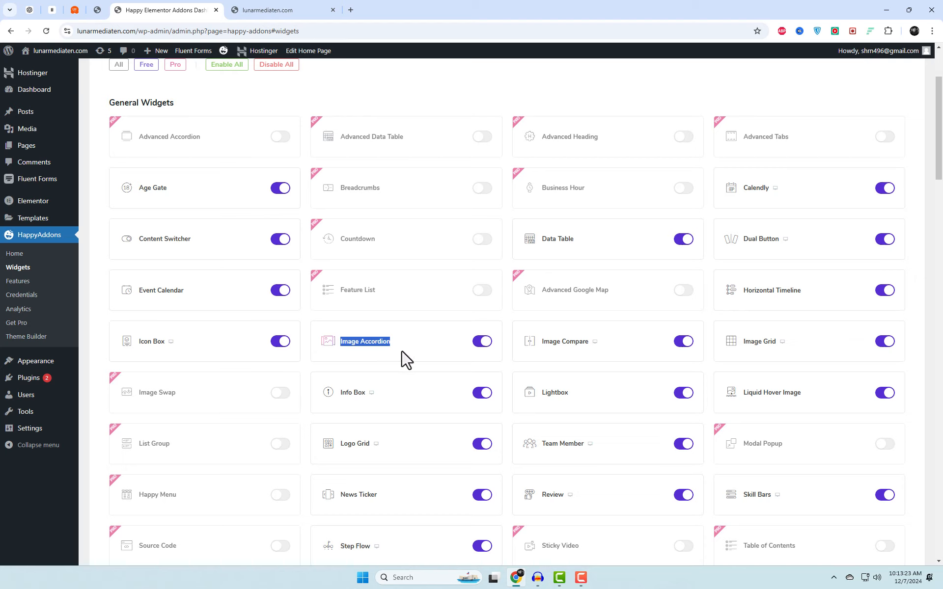
Go to the live home page and open it for editing with Elementor in a new browser tab.
right_click(34, 65)
left_click(55, 77)
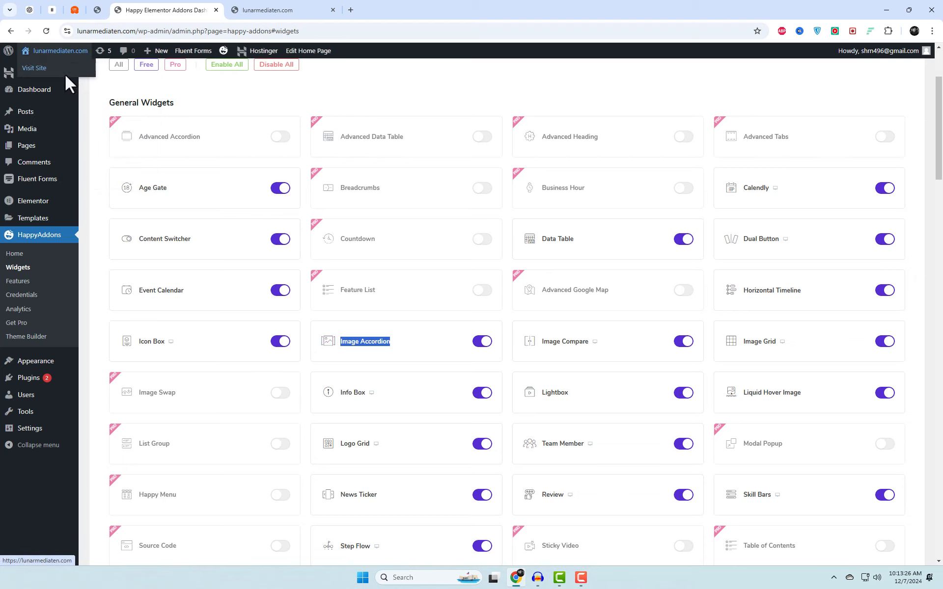
left_click(263, 10)
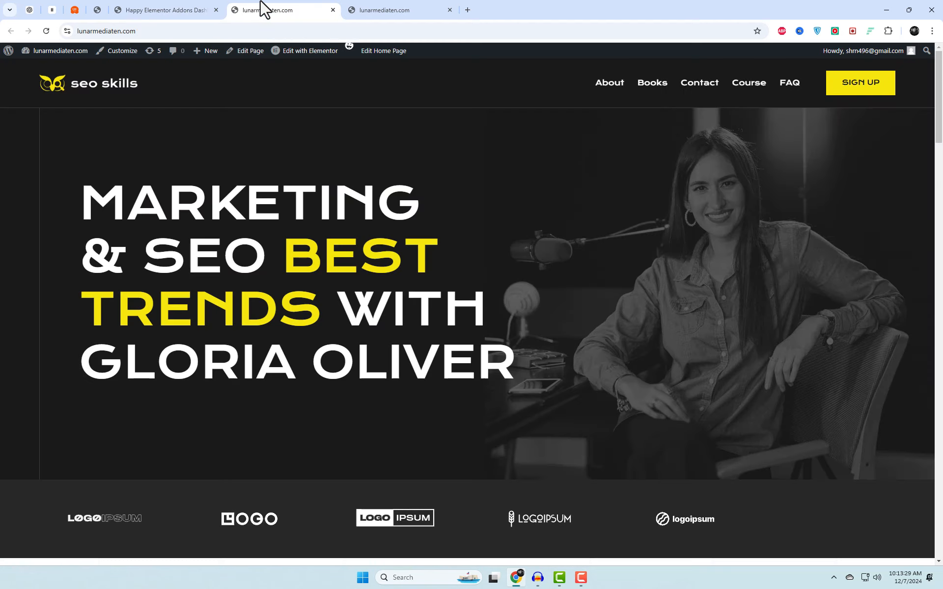
scroll(590, 348, "down", 5)
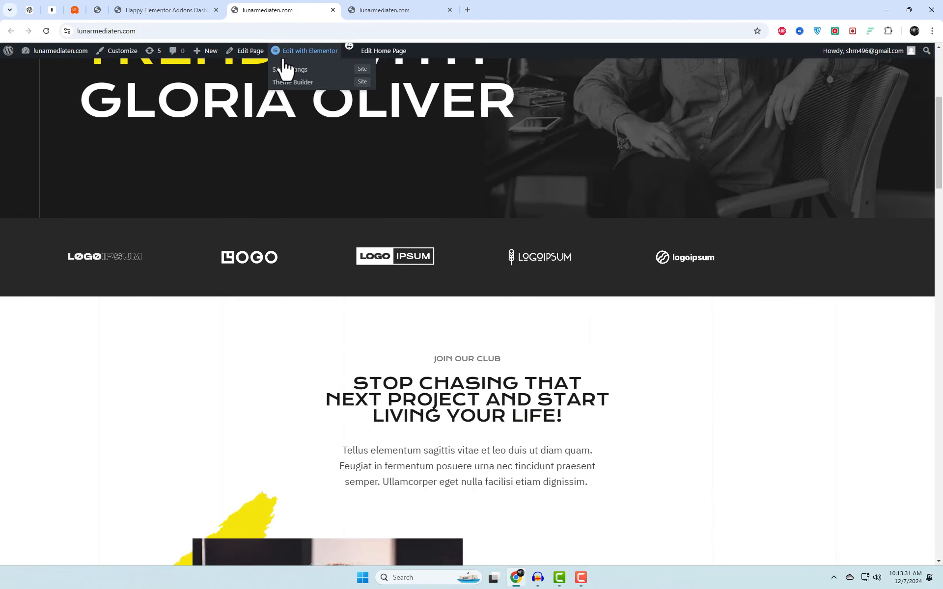
right_click(284, 69)
left_click(309, 67)
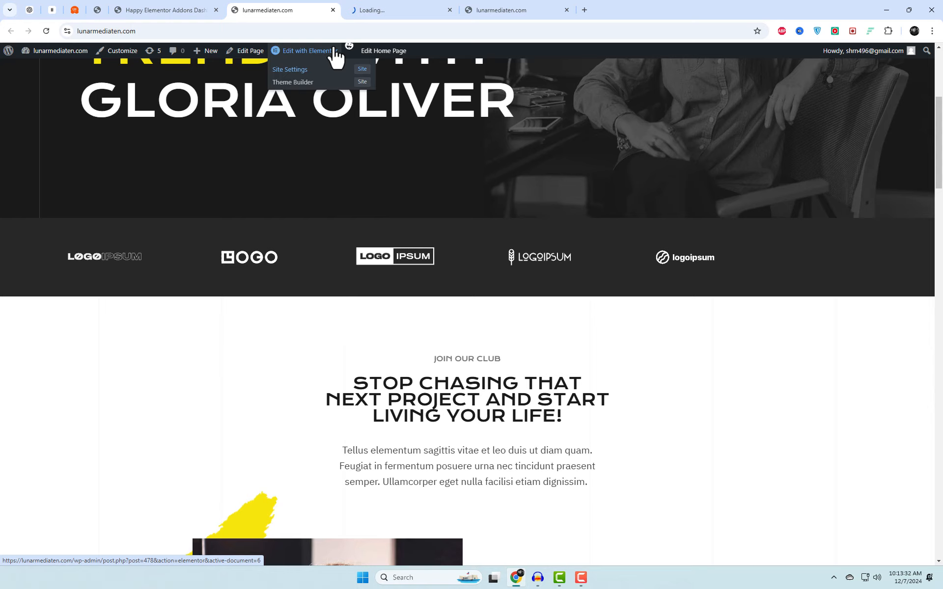
left_click(377, 5)
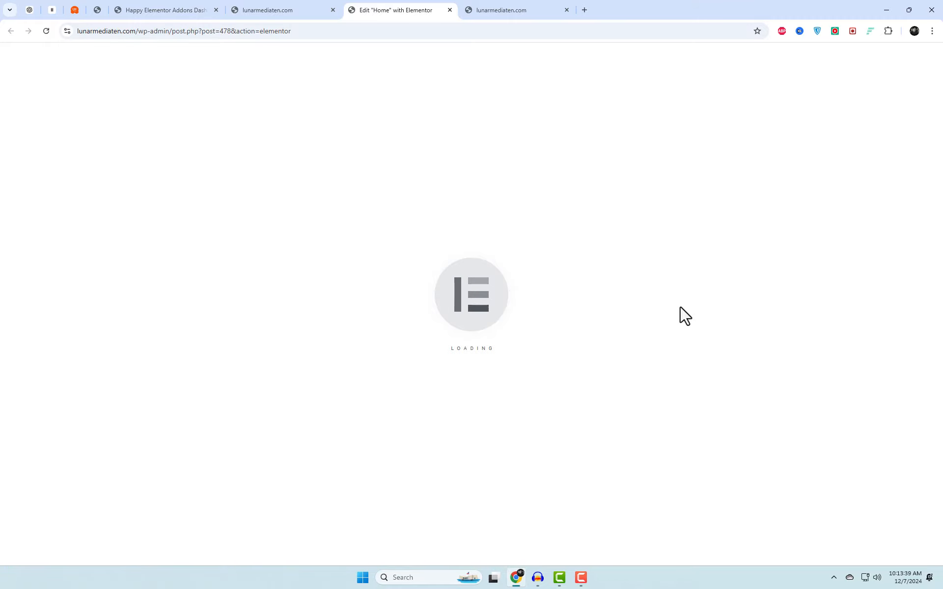
Insert a single-column Flexbox container above the "Join Our Club" section and place an Image Accordion widget in it.
scroll(679, 316, "down", 8)
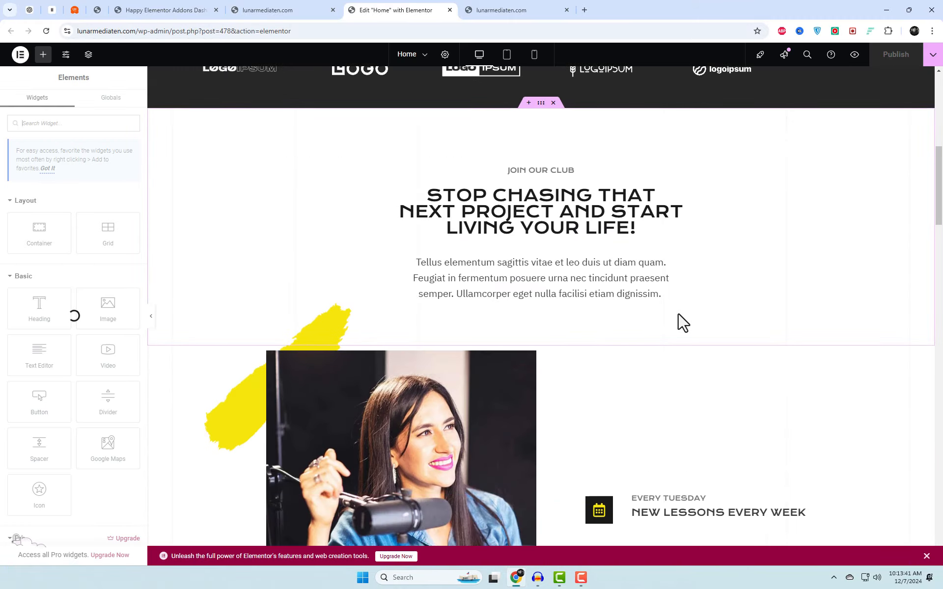
left_click(528, 103)
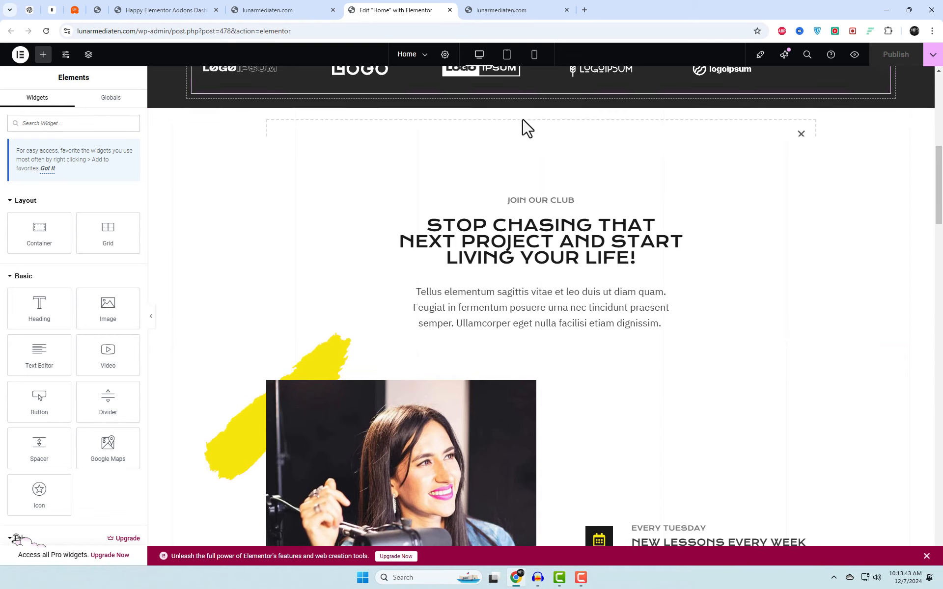
left_click(504, 155)
left_click(501, 194)
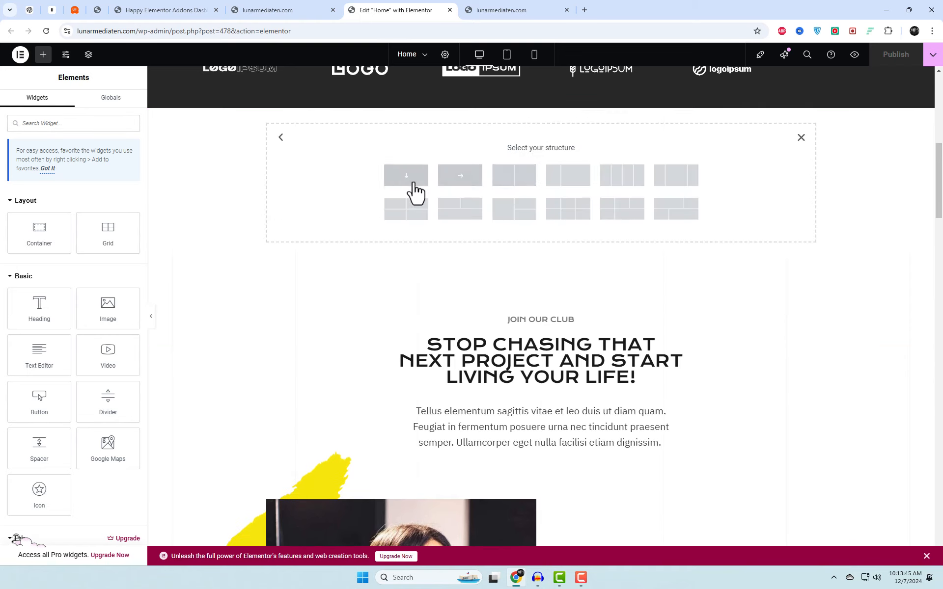
left_click(406, 187)
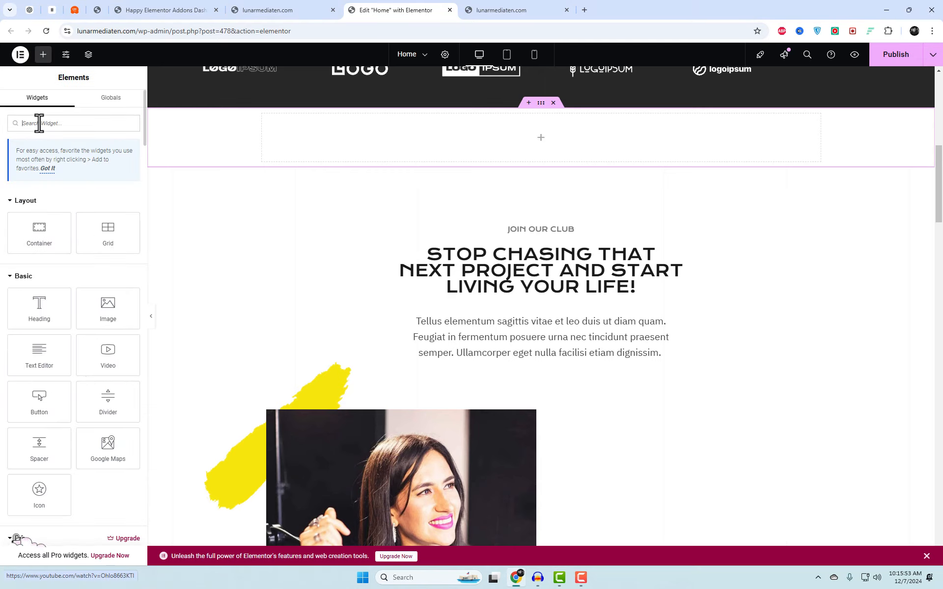
type("Image Accordion")
left_click_drag(36, 219, 439, 163)
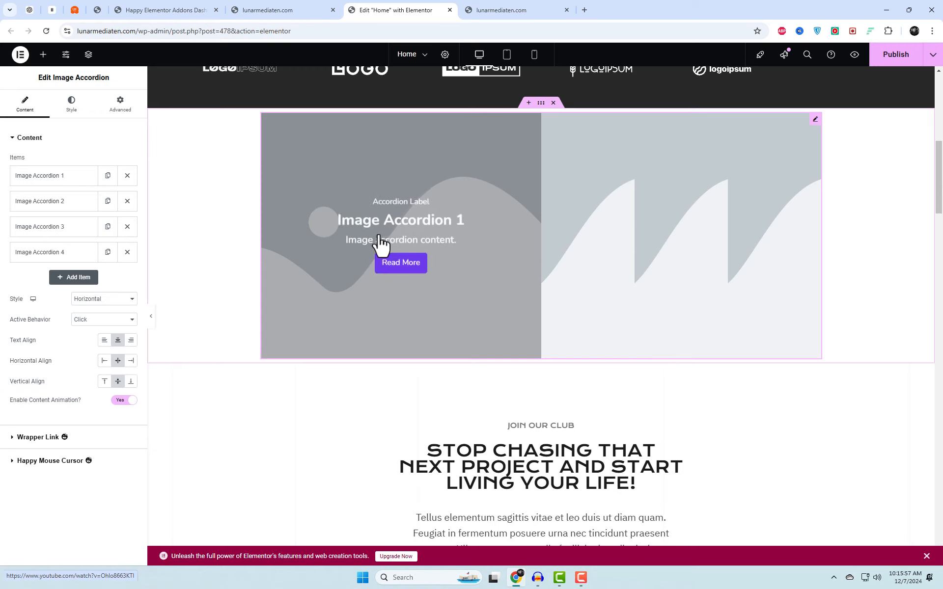
Set the accordion container's content width to Full Width and its padding to 0 on all sides.
left_click(541, 103)
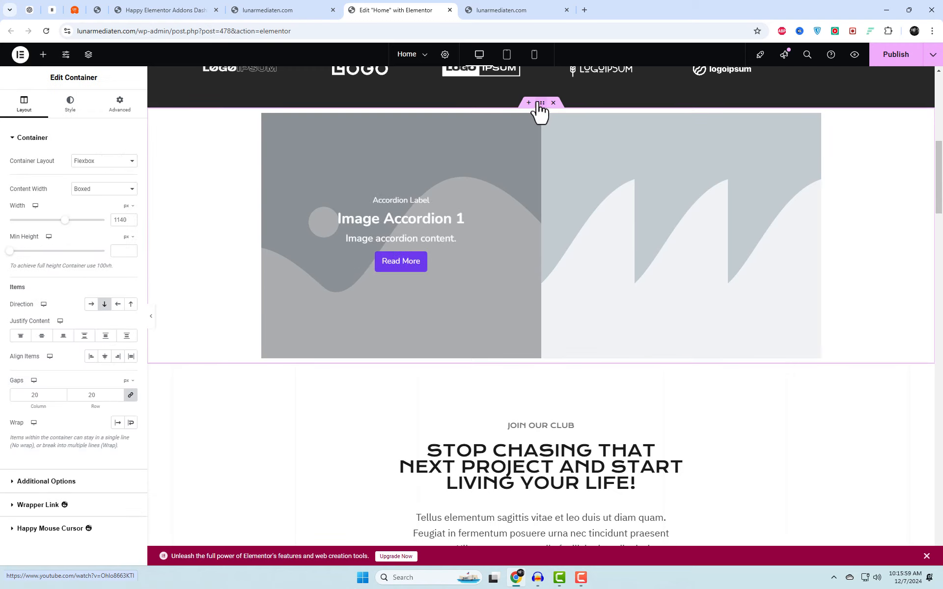
left_click(90, 191)
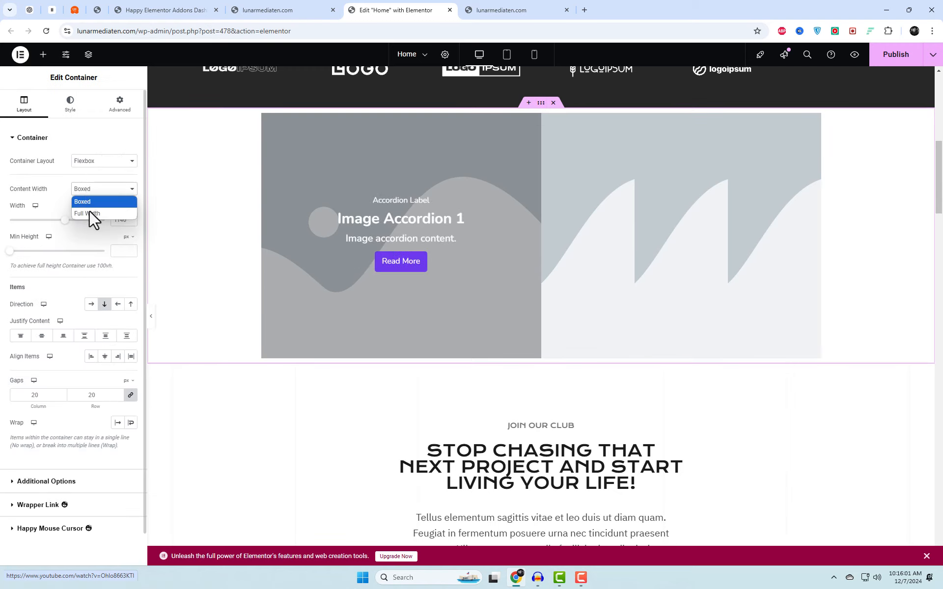
left_click(90, 214)
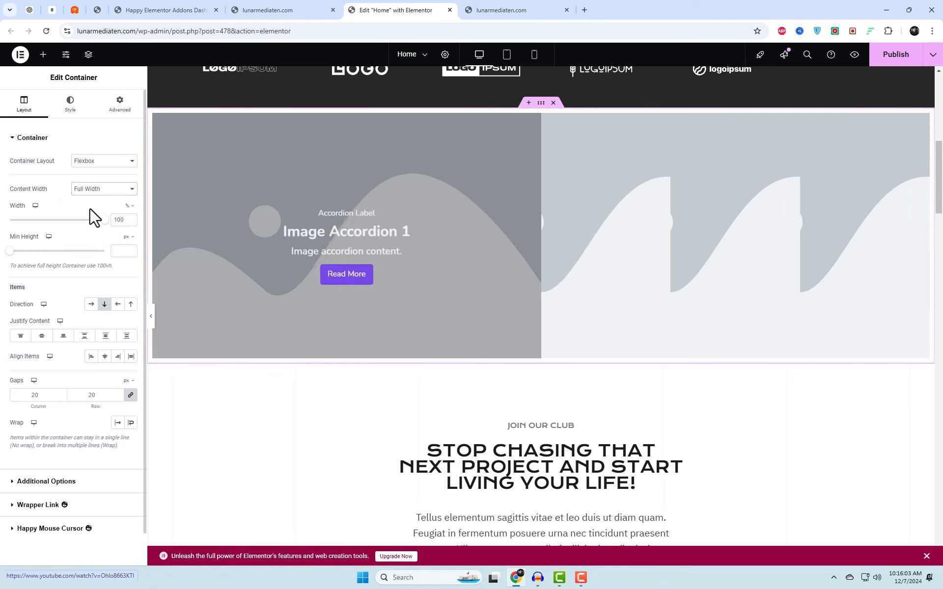
left_click(121, 112)
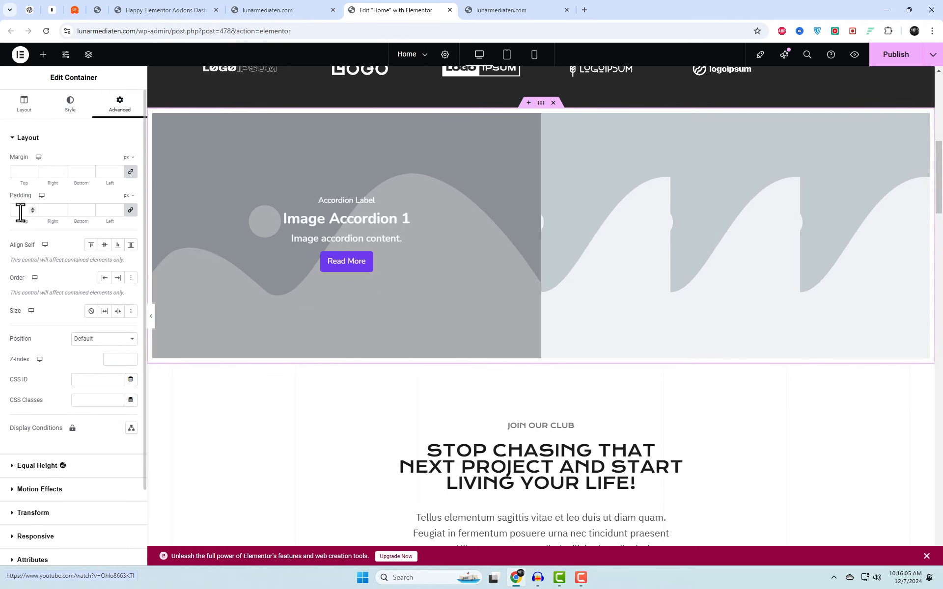
left_click(20, 210)
type("0")
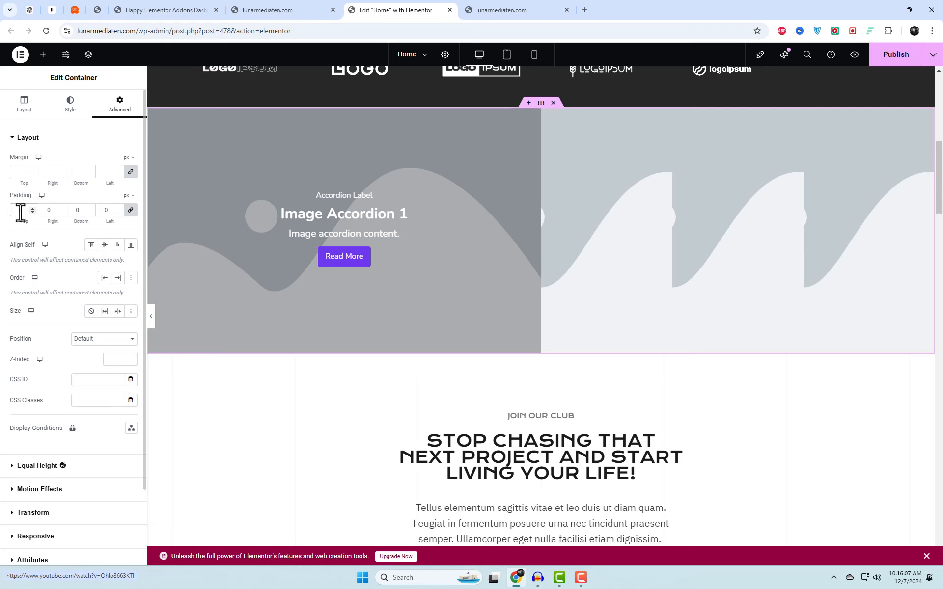
Assign the face-7-min portrait from the media library as the image of the first accordion item.
left_click(524, 216)
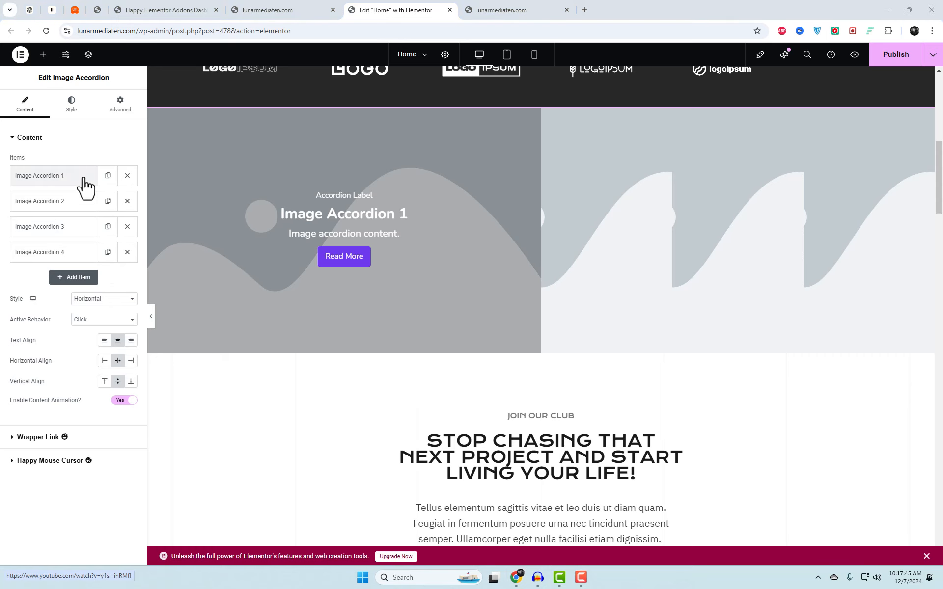
left_click(85, 179)
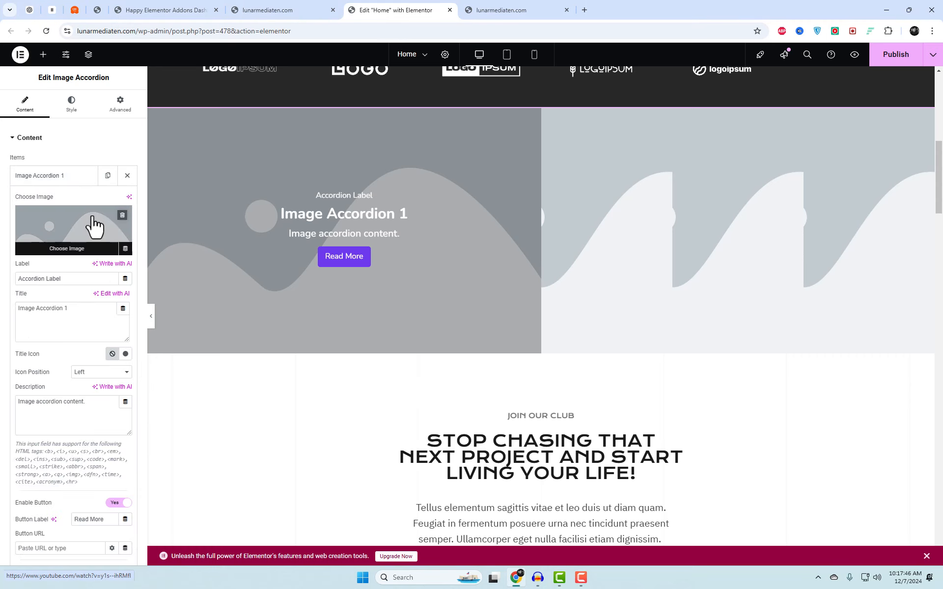
left_click(95, 226)
left_click(295, 263)
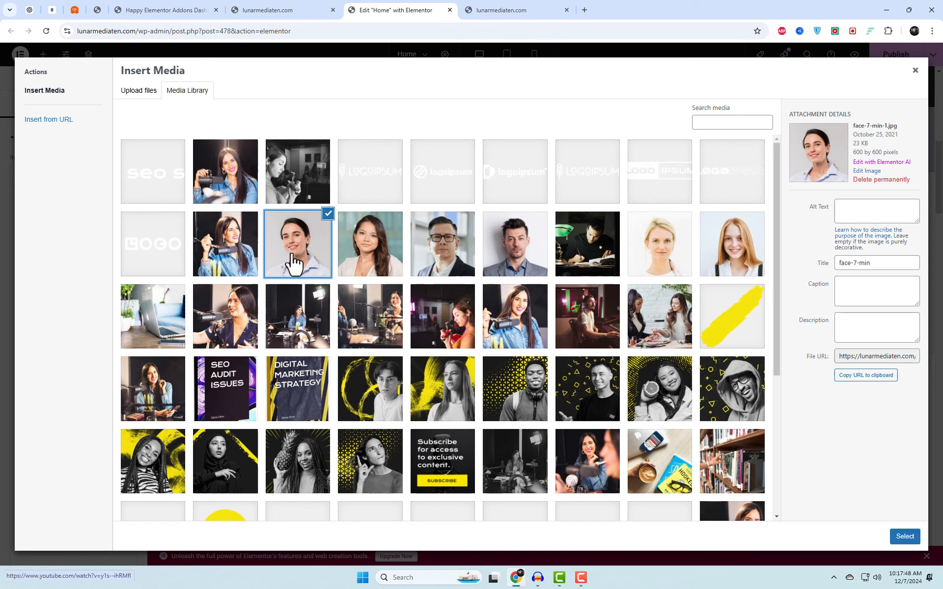
left_click(896, 540)
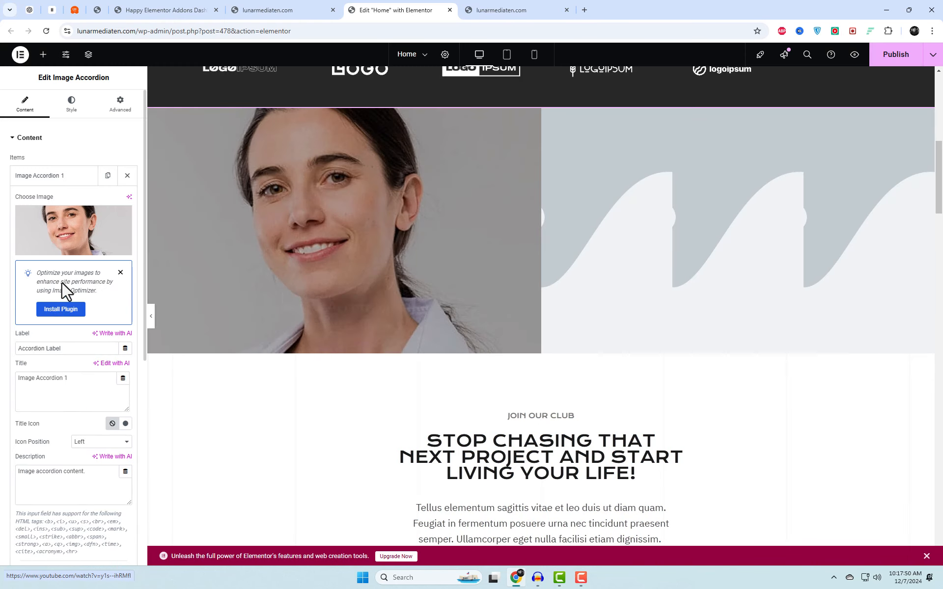
Change the first accordion item's label to "Our Team" and enter the team member's full name as its title.
left_click_drag(76, 349, 4, 352)
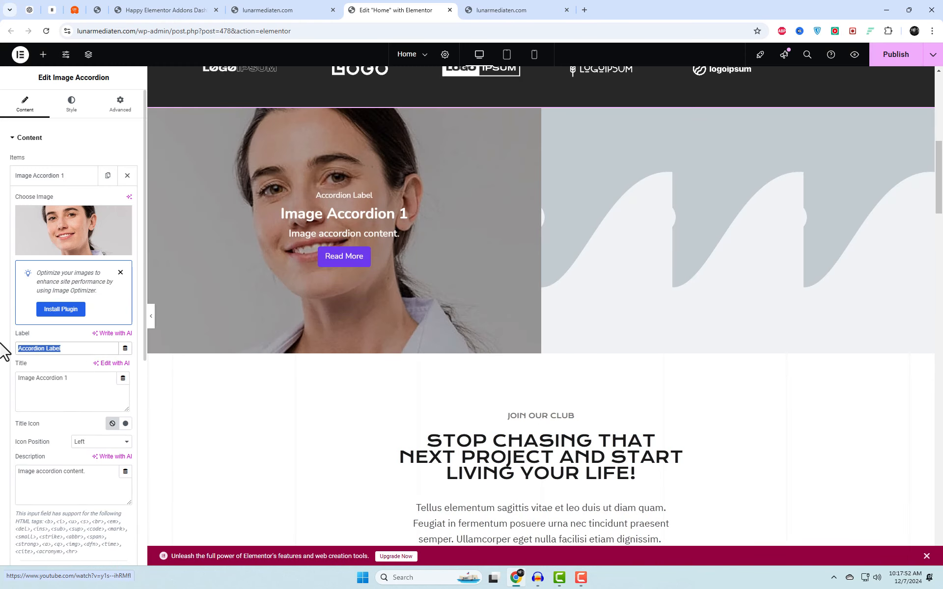
type("Our Team")
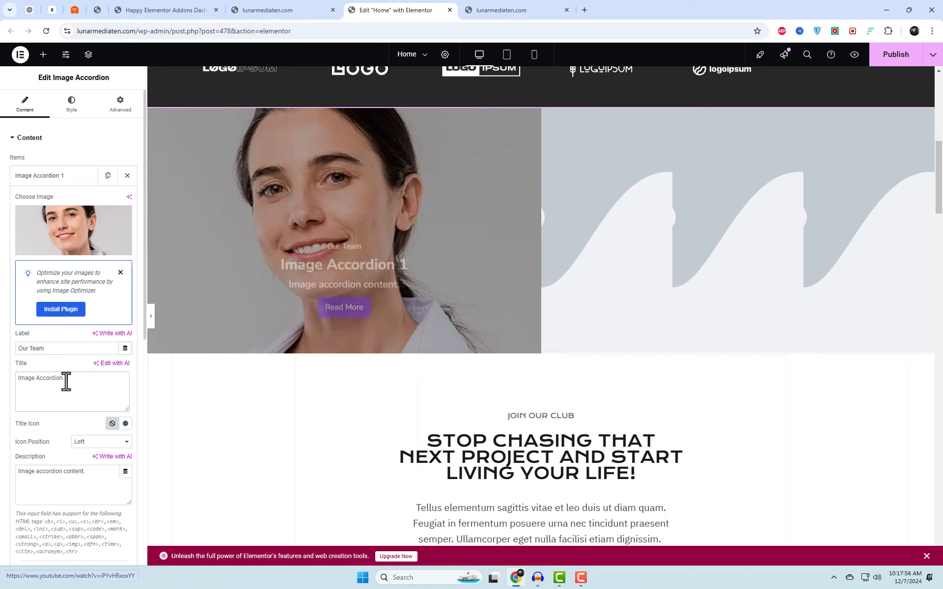
left_click_drag(66, 380, 2, 369)
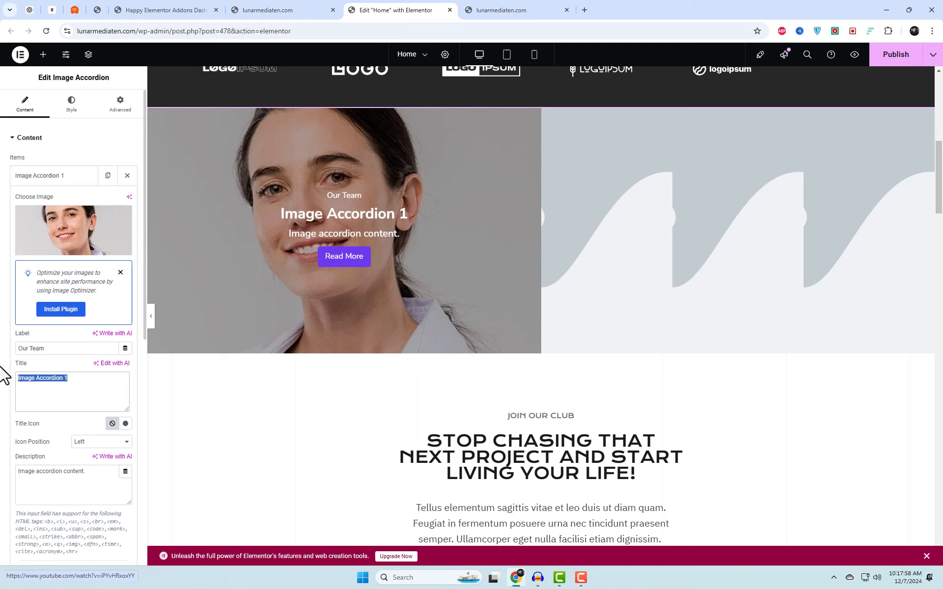
type("Kelly")
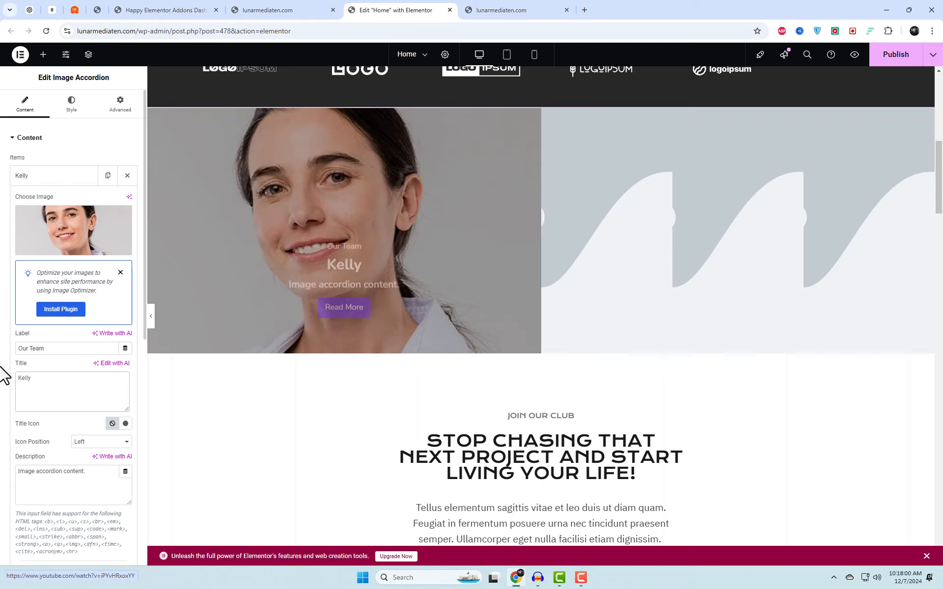
type(" Alish")
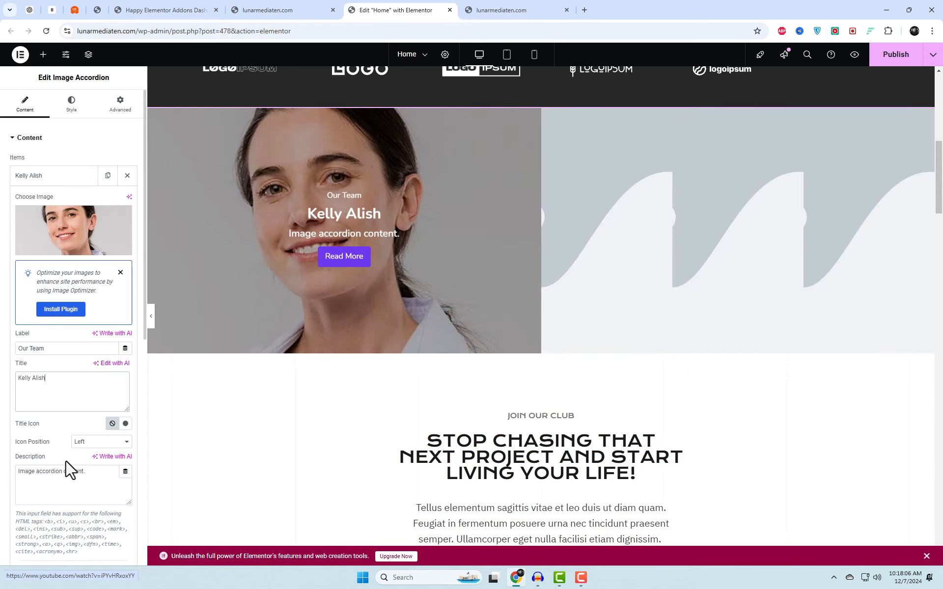
Replace the first accordion item's description with "Add sub description".
left_click_drag(94, 476, 7, 479)
type("Ad")
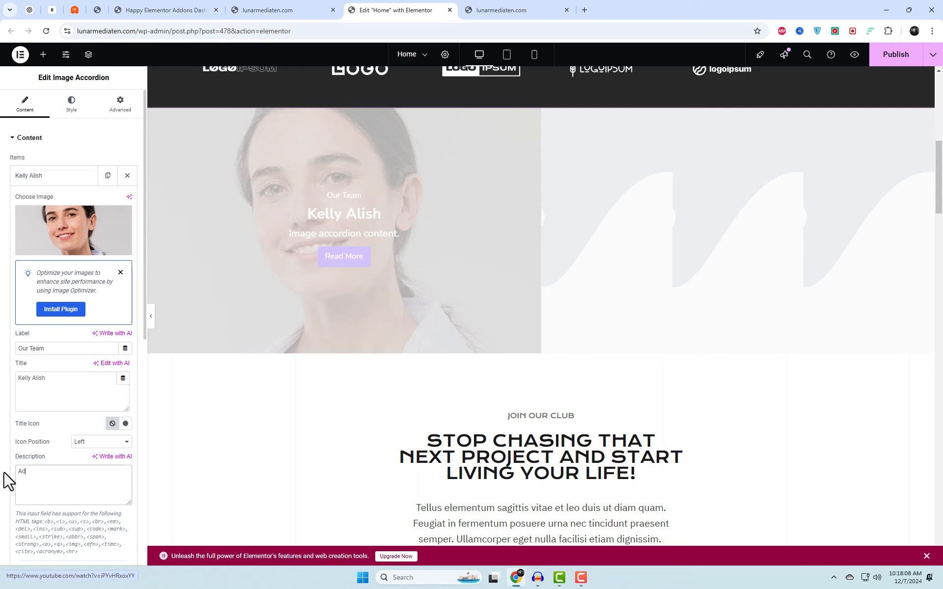
type("d sub de")
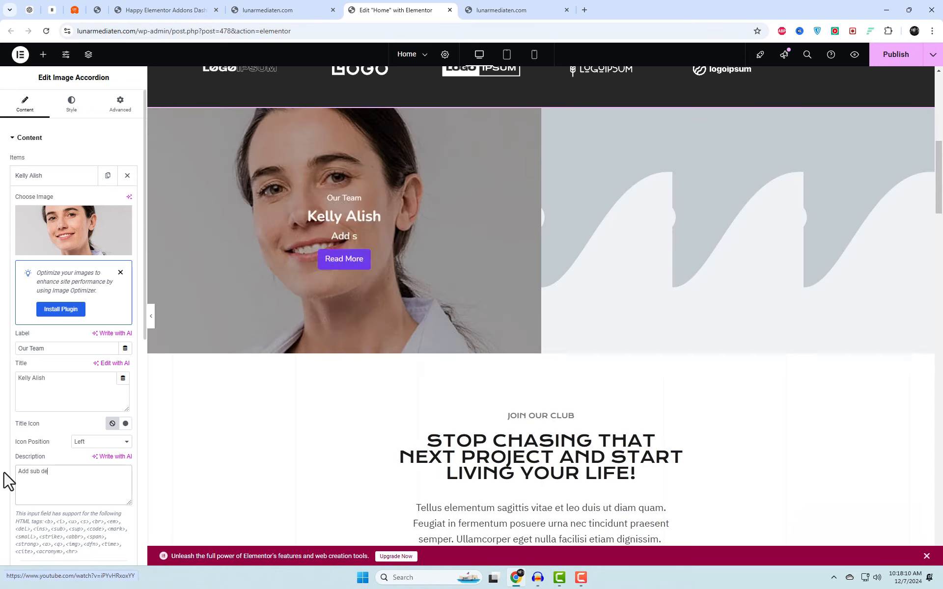
type("scr")
key("BackSpace")
key("BackSpace")
key("BackSpace")
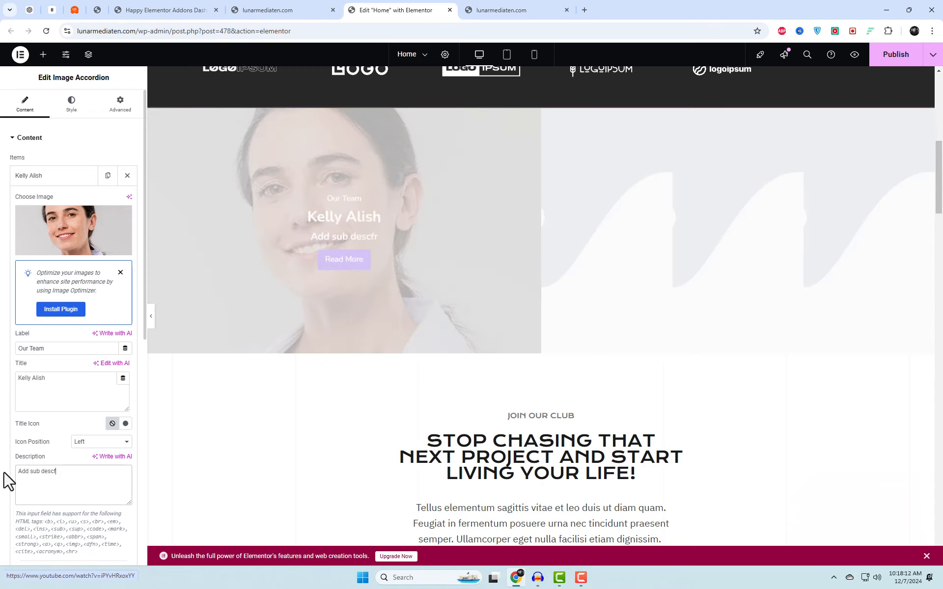
key("BackSpace")
type("ription")
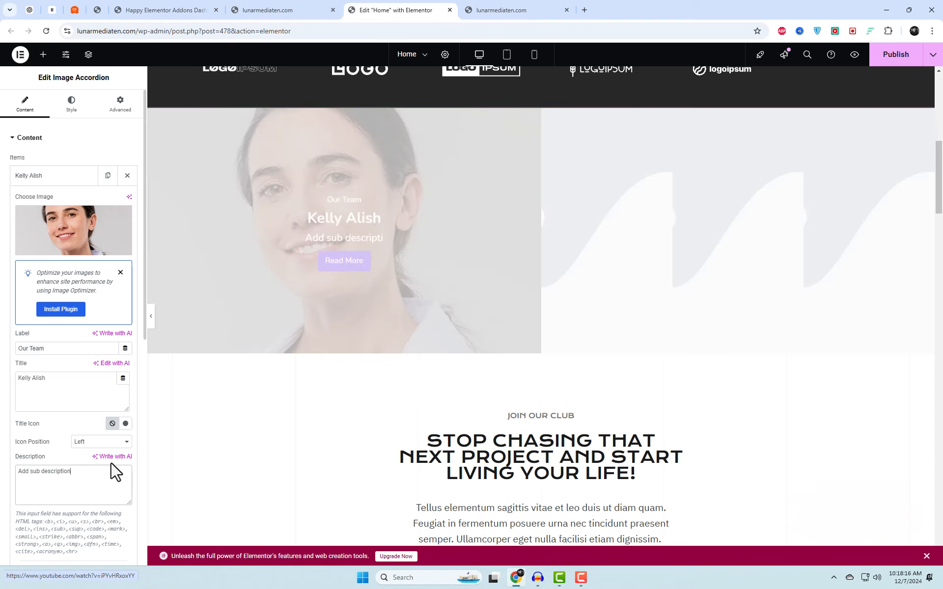
Set the first accordion item's icon position to Right.
scroll(97, 449, "down", 1)
left_click(96, 377)
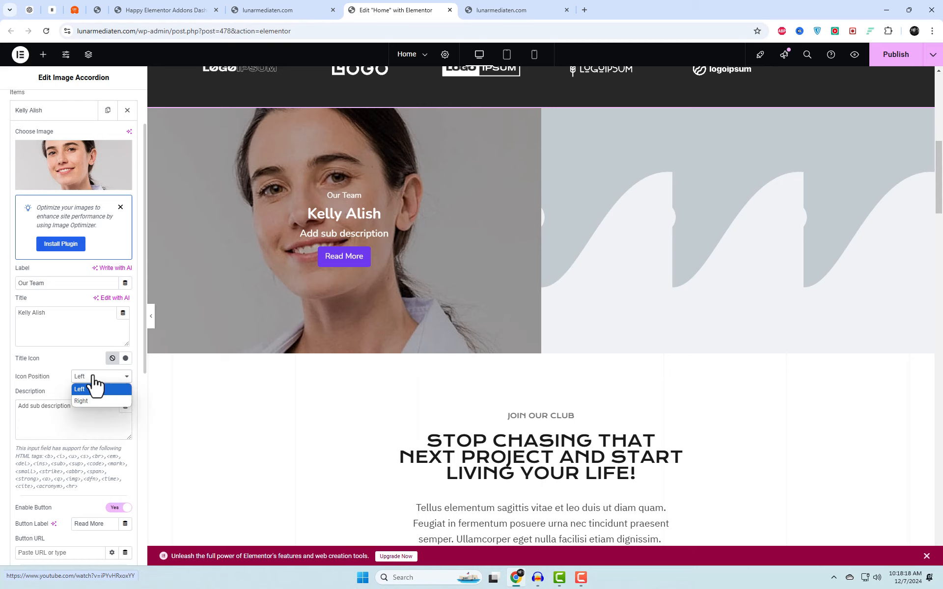
left_click(93, 402)
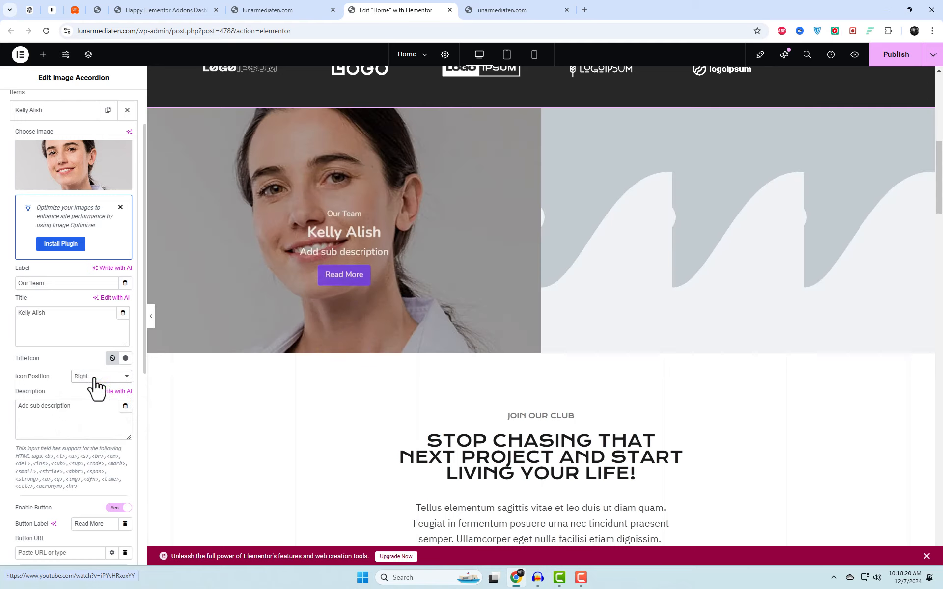
Set the first accordion item's icon position back to Left.
left_click(94, 378)
left_click(89, 390)
scroll(81, 390, "up", 1)
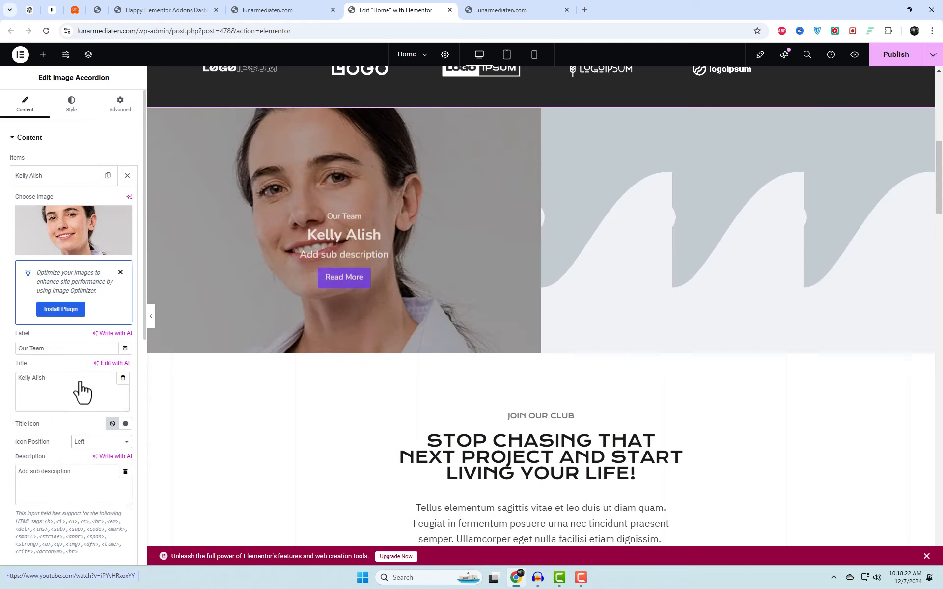
Turn off the first accordion item's button and its active-on-load setting.
scroll(81, 390, "down", 2)
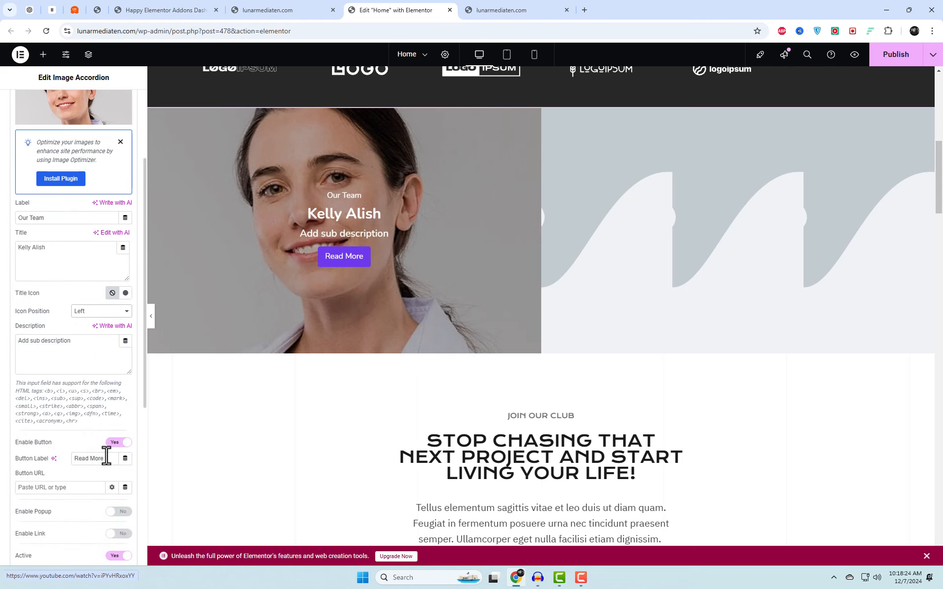
left_click(115, 442)
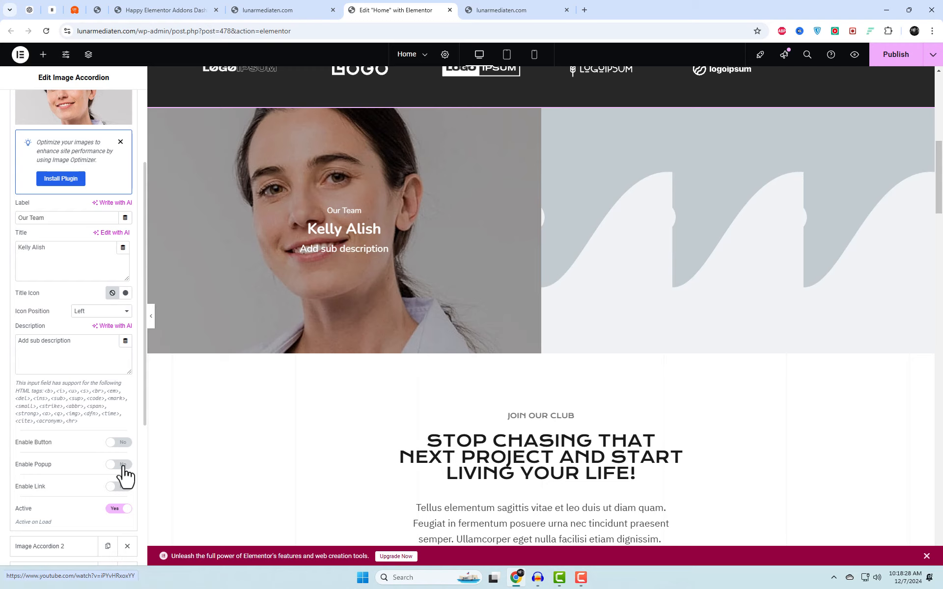
scroll(96, 489, "down", 2)
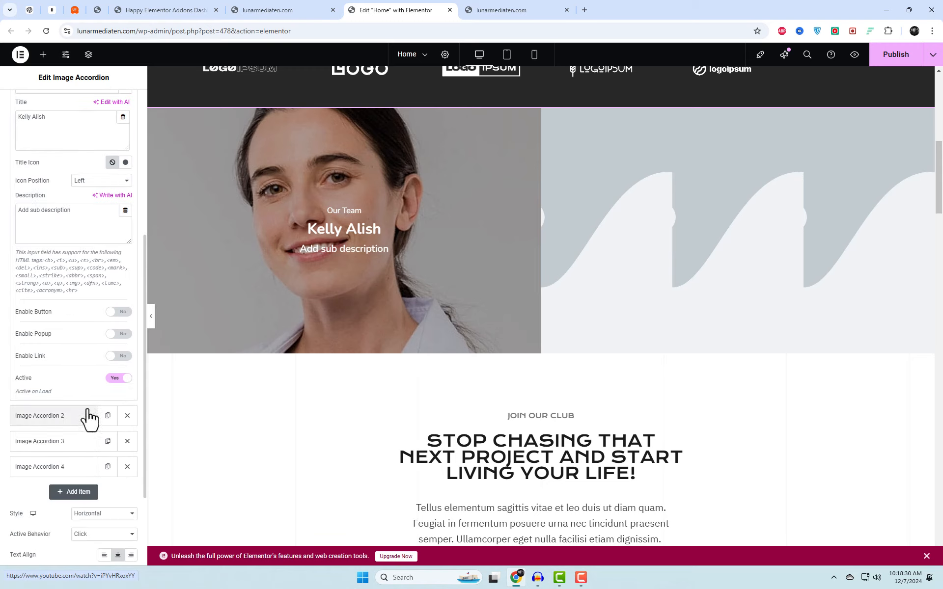
left_click(117, 379)
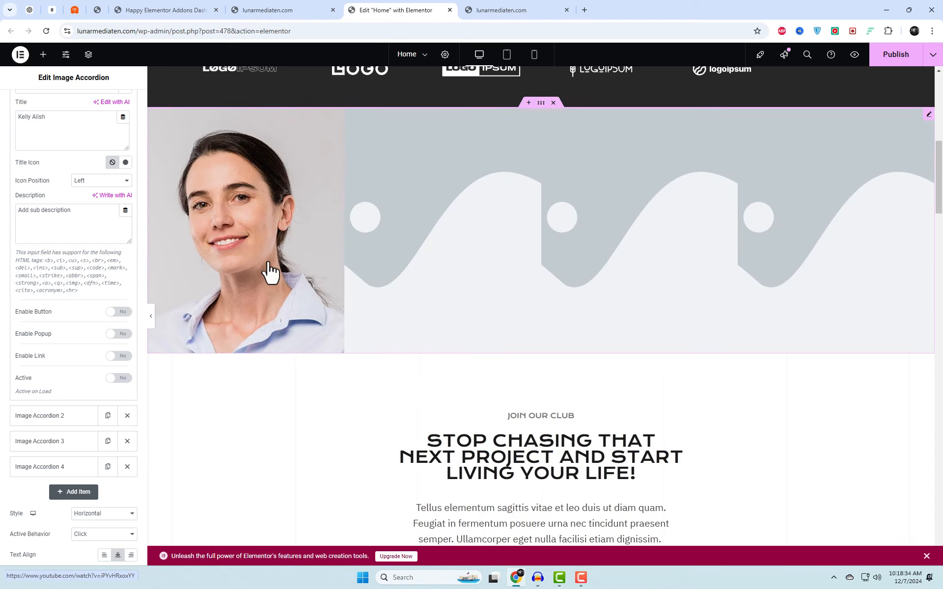
Delete the placeholder items Image Accordion 2, 3 and 4 from the image accordion.
left_click(127, 416)
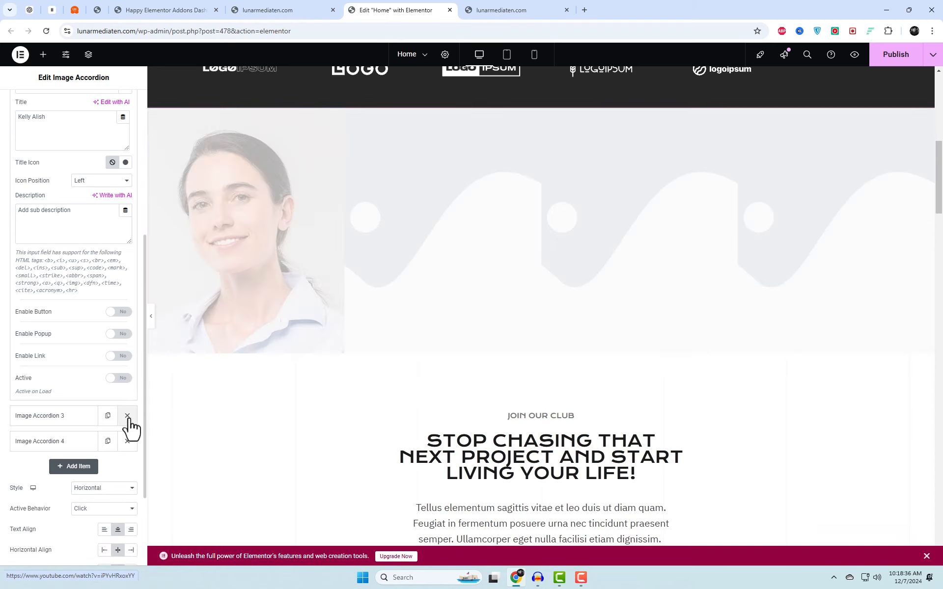
left_click(127, 417)
left_click(127, 416)
Collapse the remaining accordion item and duplicate it until the accordion holds six team member items.
scroll(95, 332, "up", 3)
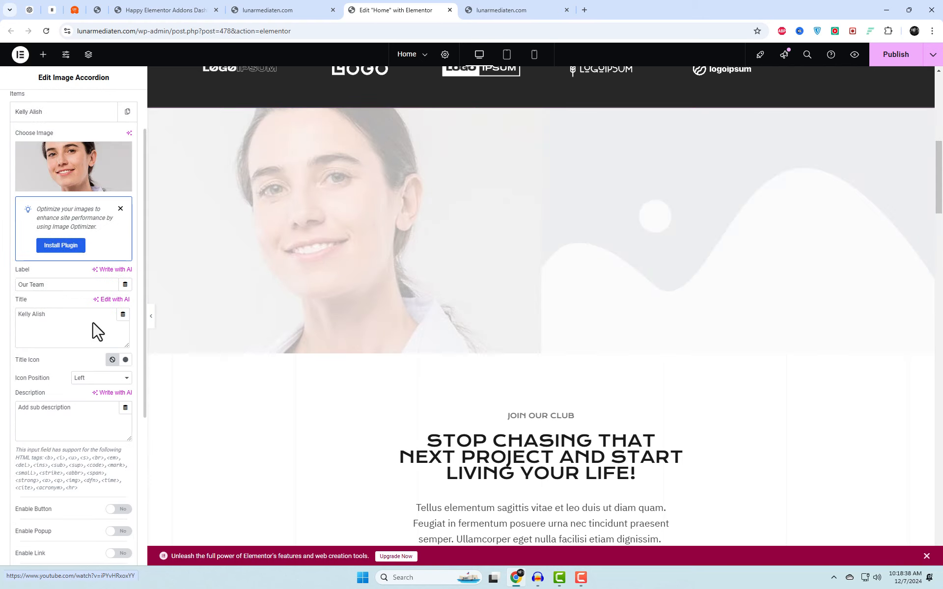
scroll(89, 295, "up", 2)
left_click(64, 182)
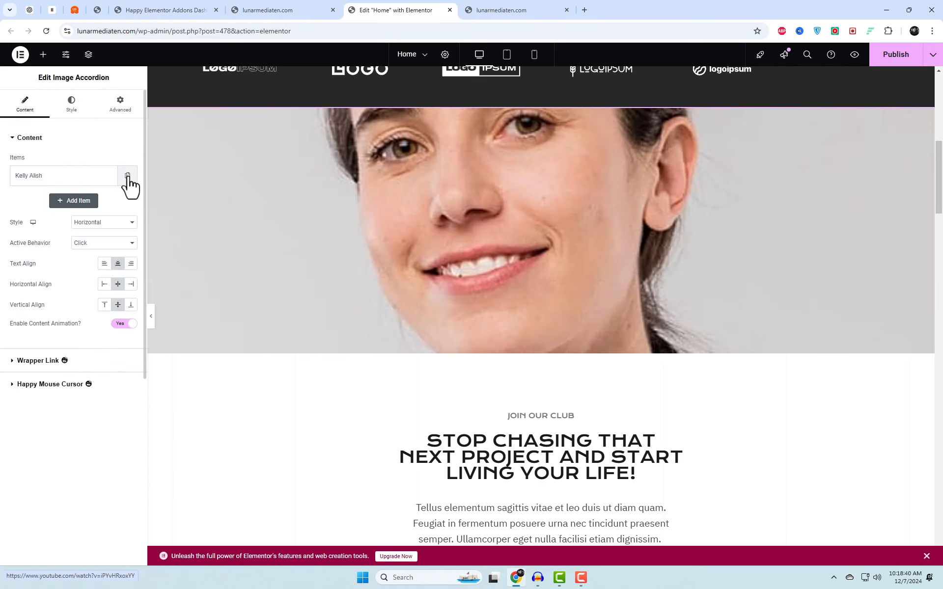
left_click(127, 175)
left_click(107, 201)
left_click(107, 226)
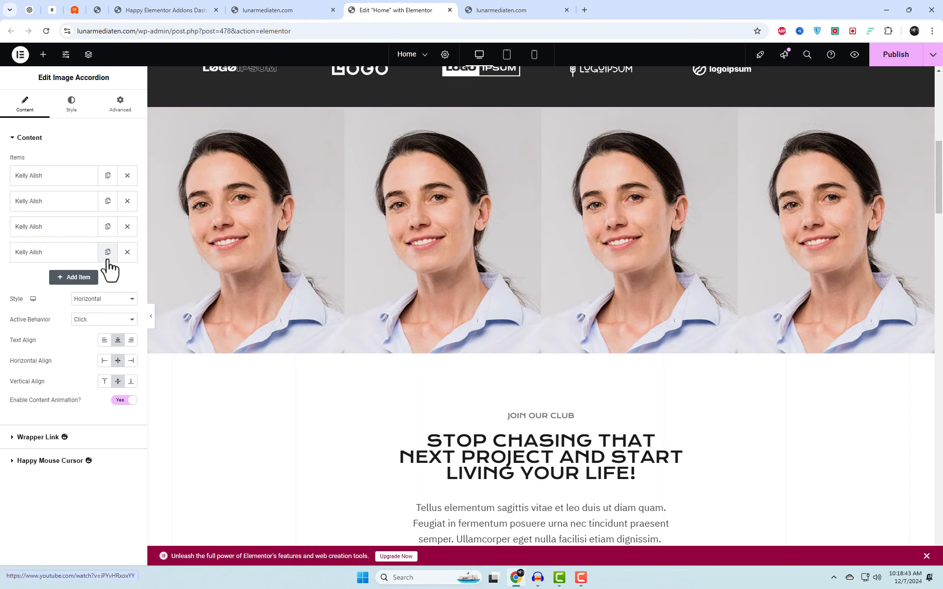
left_click(108, 251)
left_click(108, 277)
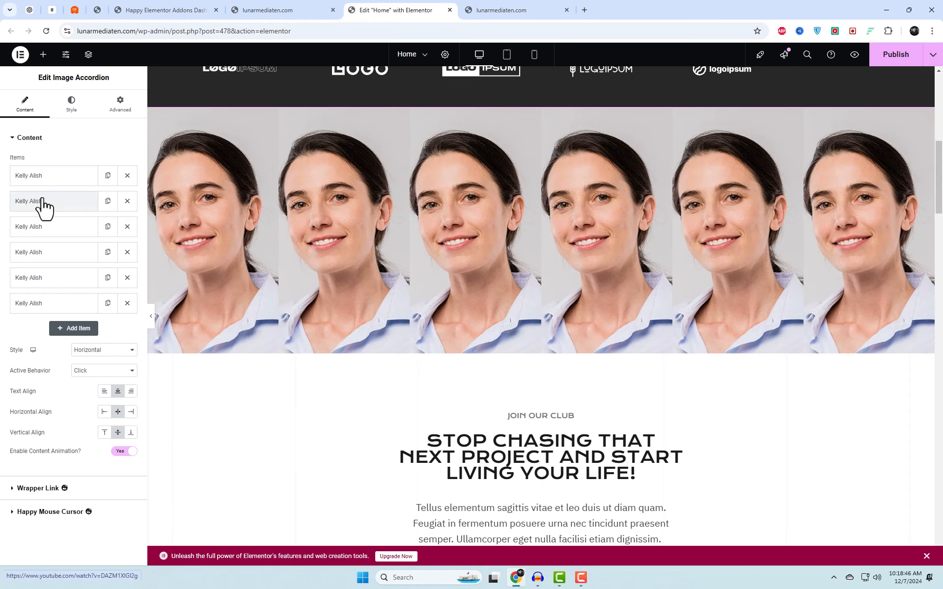
Give the second accordion item the portrait of the long-haired woman on a teal background and title it "Name Two".
left_click(42, 205)
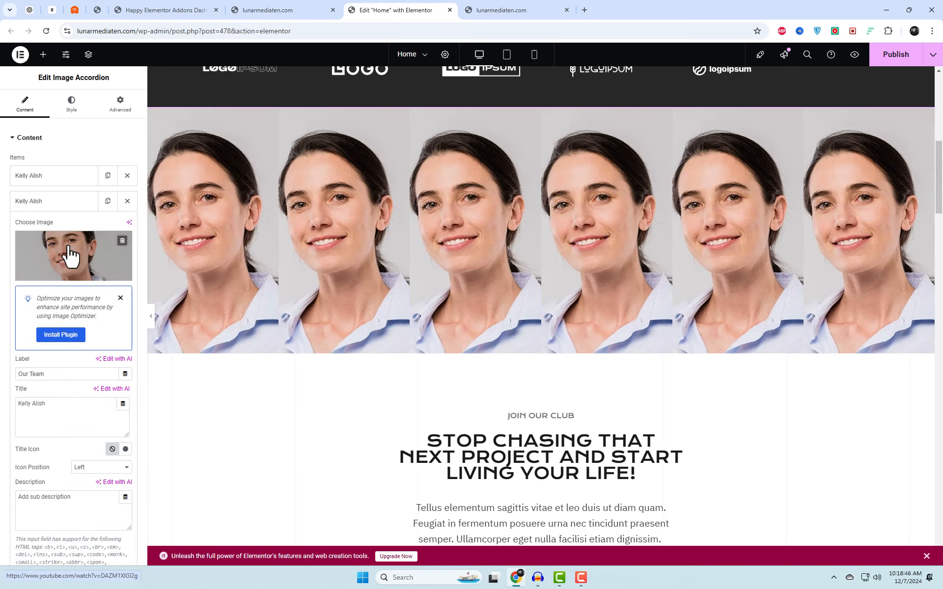
left_click(70, 254)
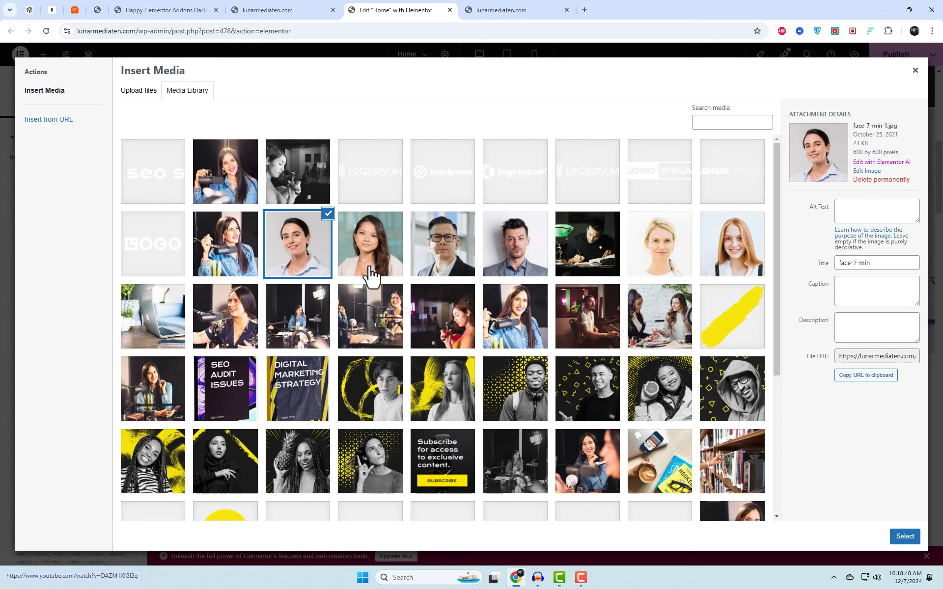
left_click(368, 270)
left_click(910, 540)
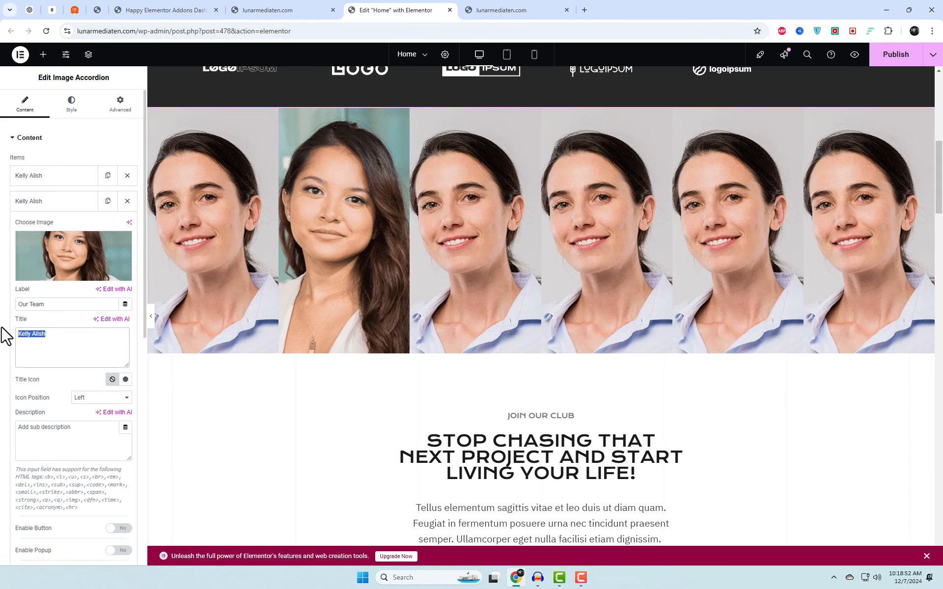
type("Name")
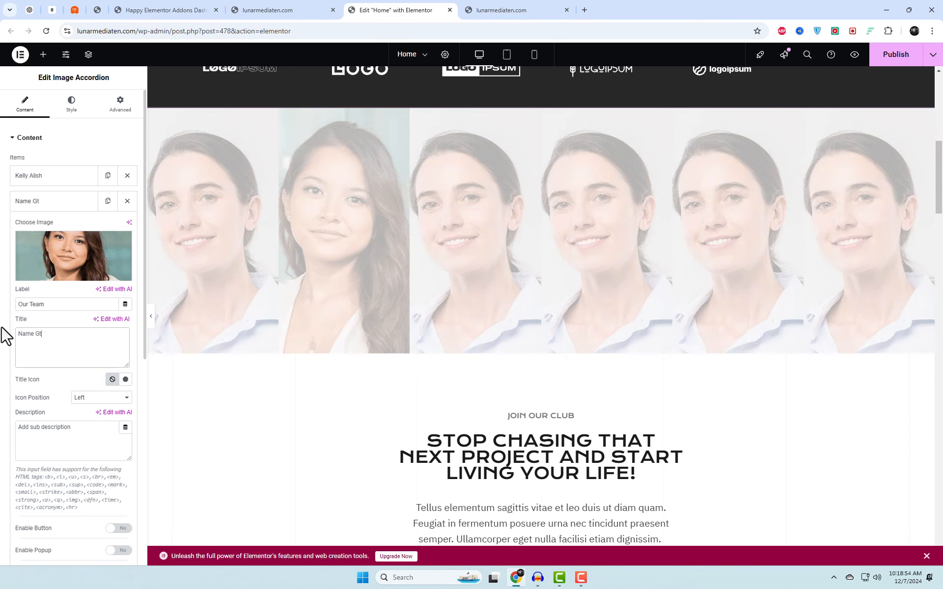
type(" Two")
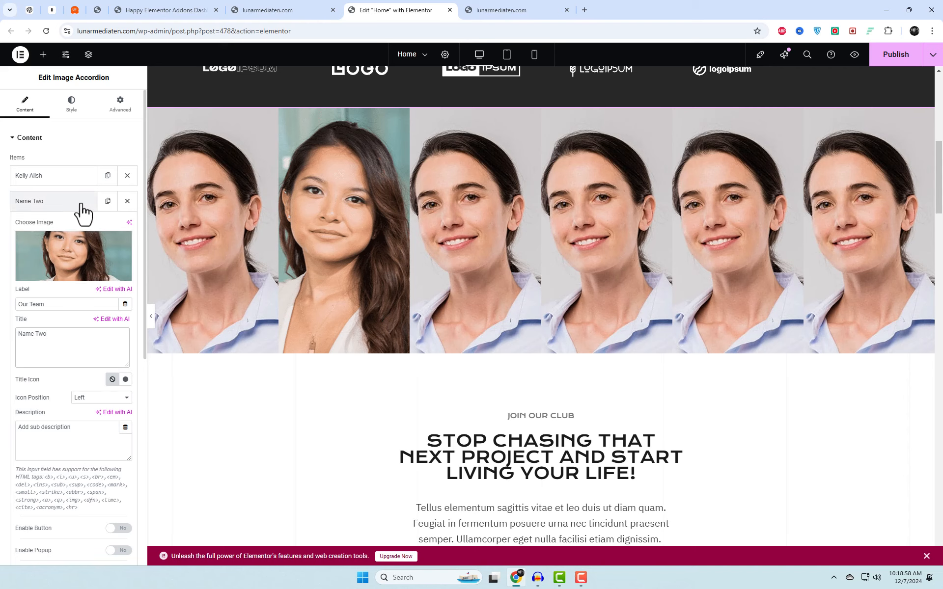
left_click(82, 211)
Assign the 10-1 portrait to the third accordion item and enter the team member's first name as its title.
left_click(80, 229)
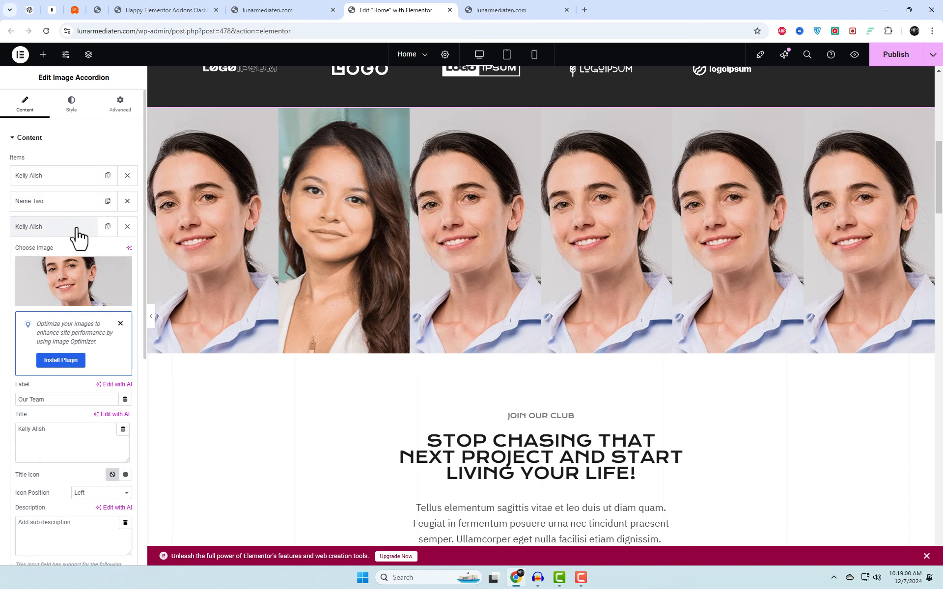
left_click(79, 299)
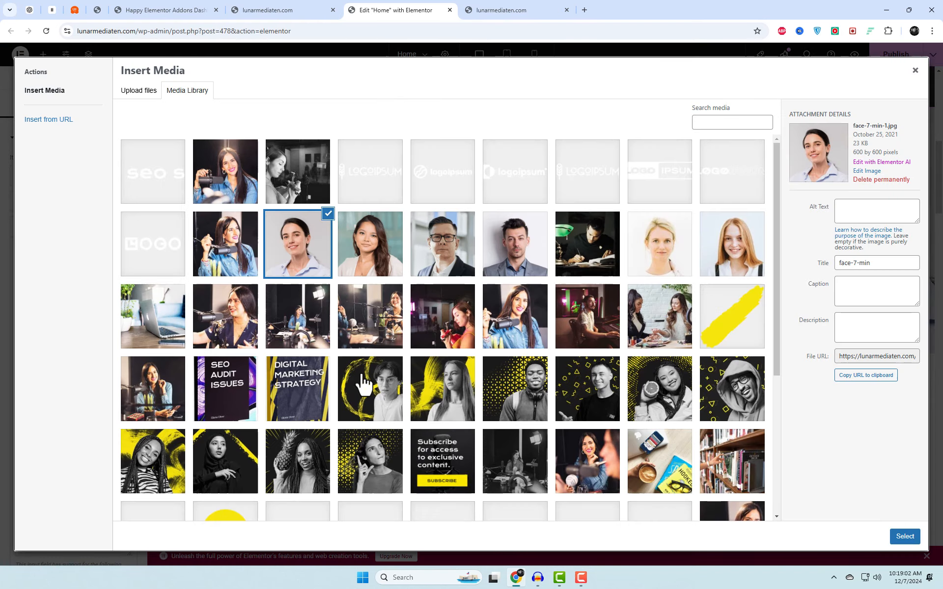
left_click(467, 272)
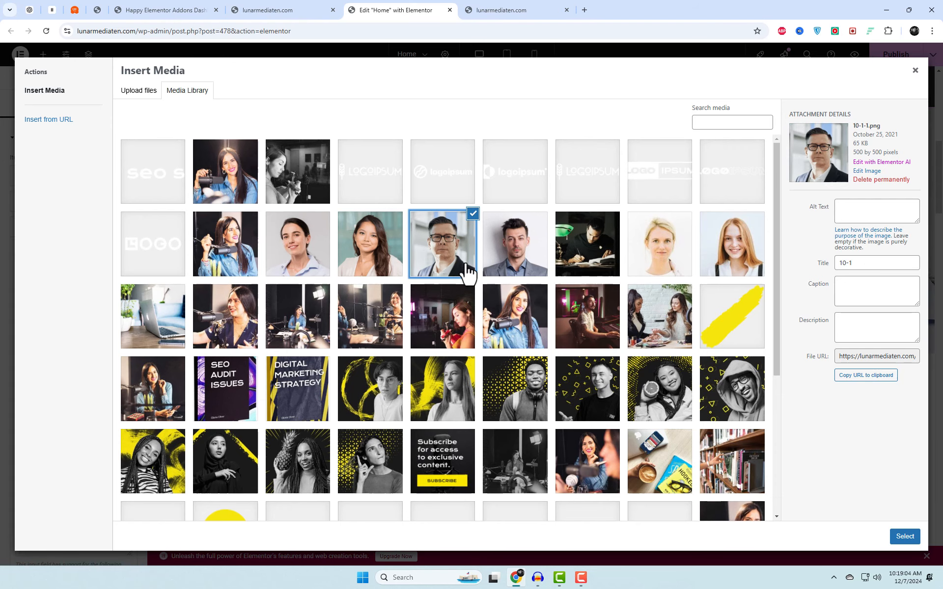
left_click(904, 542)
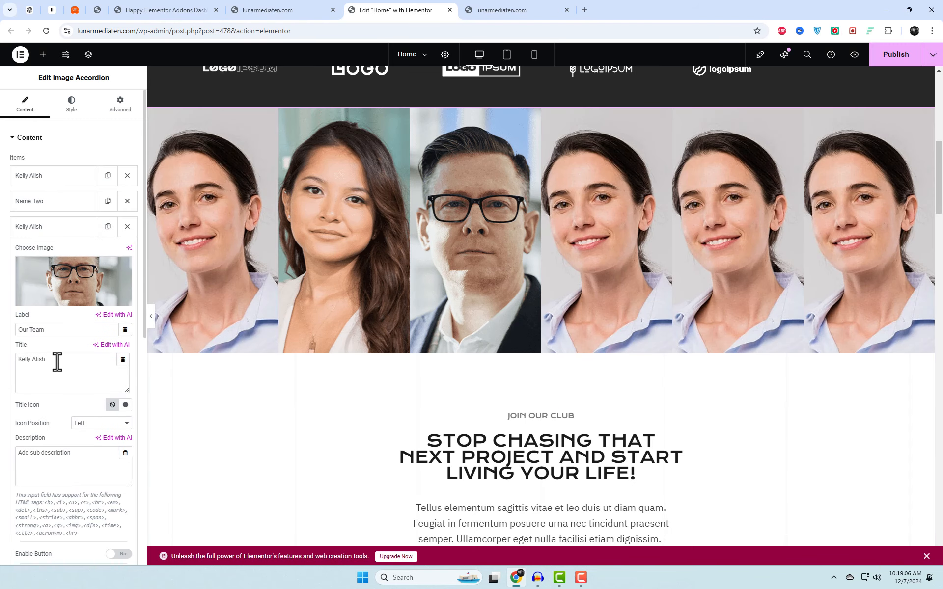
left_click_drag(57, 361, 1, 358)
type("Mike")
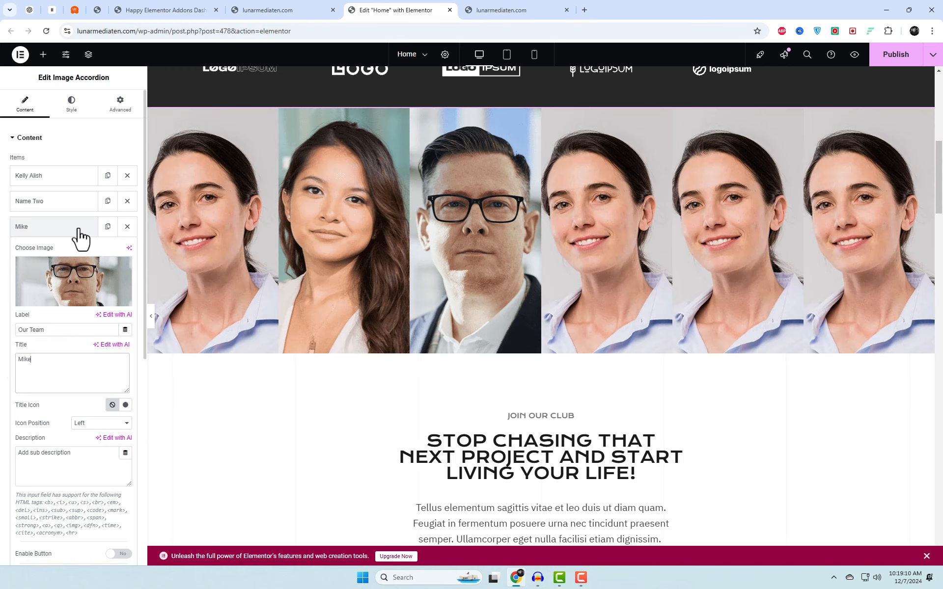
left_click(81, 238)
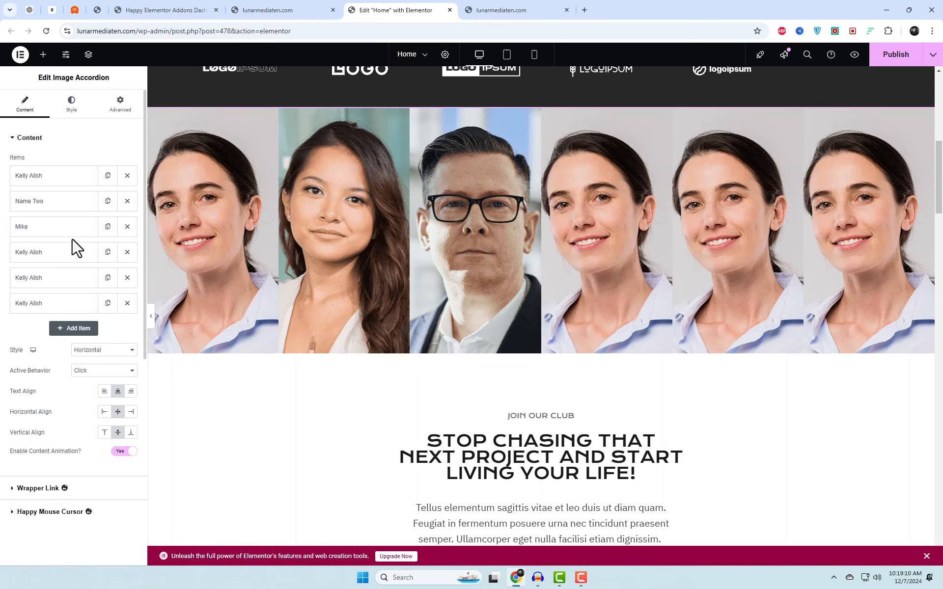
Assign the blonde woman's portrait on a white background to the fourth accordion item and enter her first name as its title.
left_click(74, 252)
left_click(79, 317)
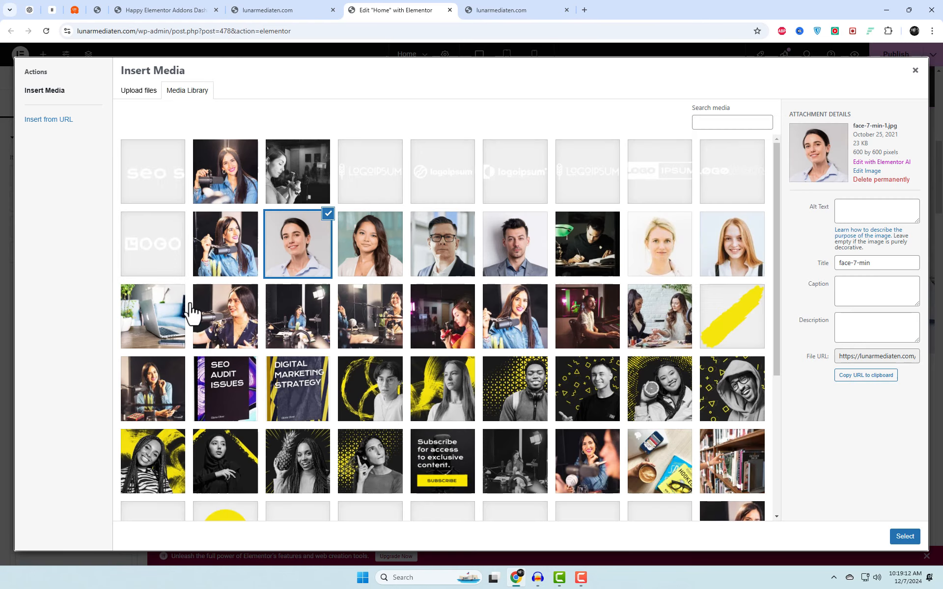
left_click(660, 265)
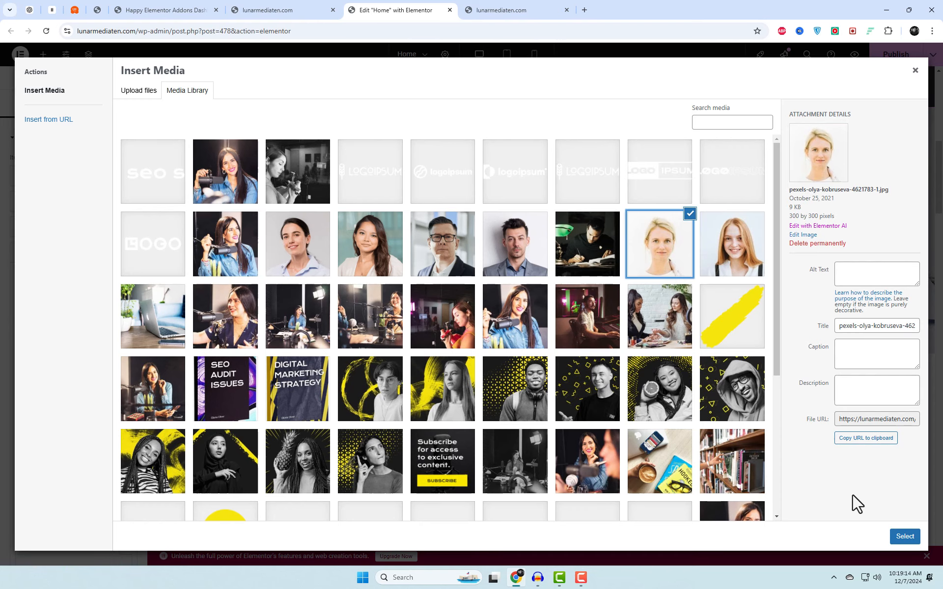
left_click(905, 536)
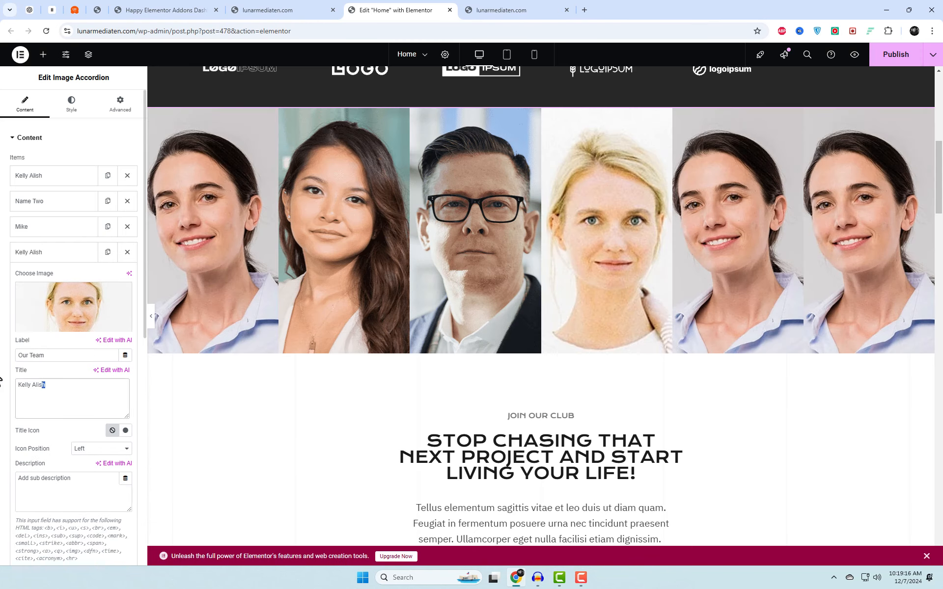
type("Sofia")
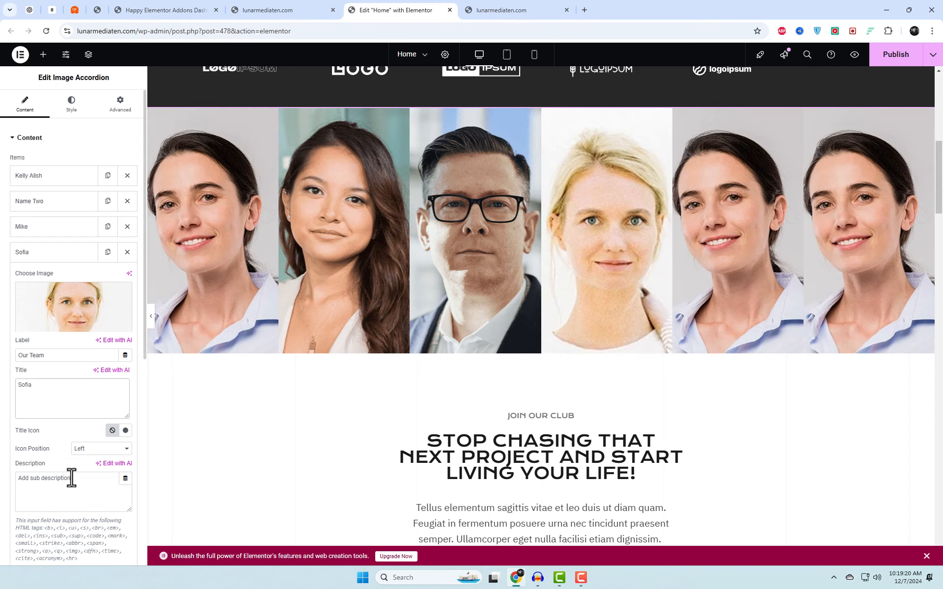
Replace the fourth accordion item's description with "Web Designer" and collapse the item.
left_click_drag(70, 480, 2, 479)
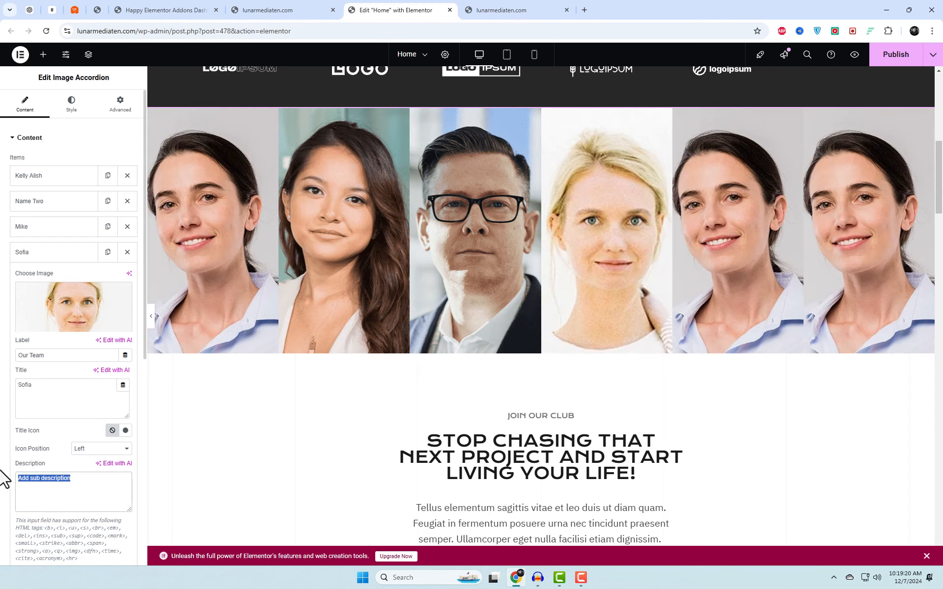
type("Web Des")
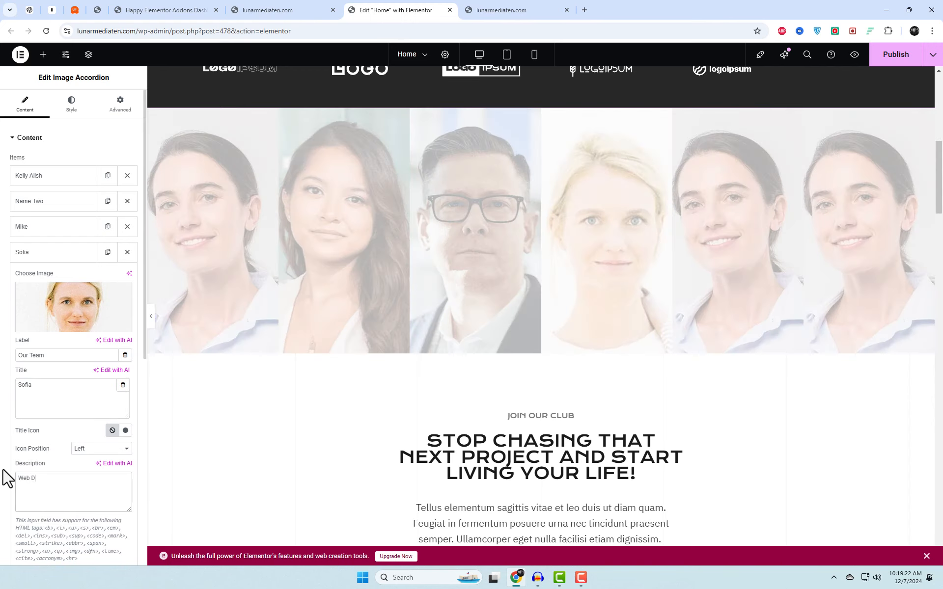
type("igner")
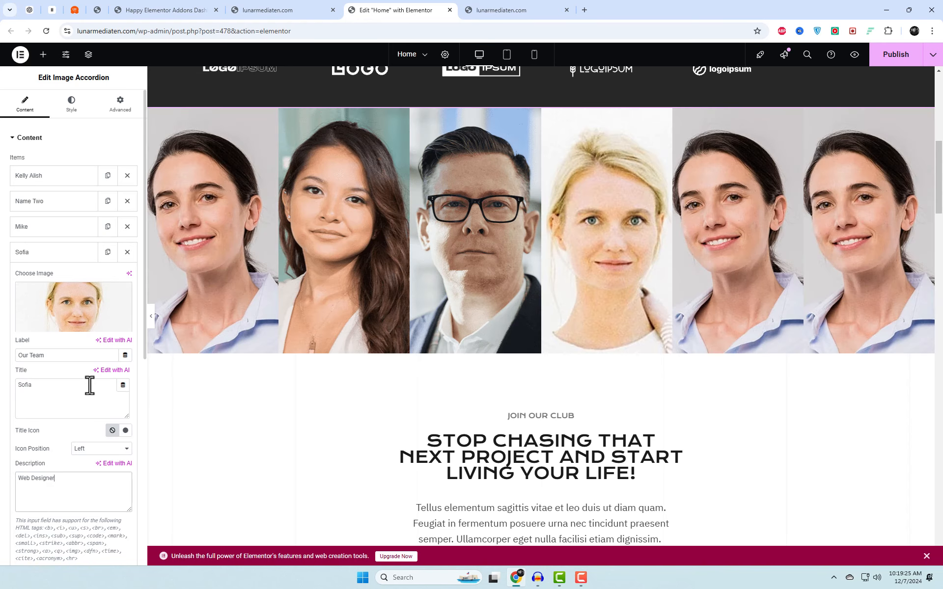
left_click(61, 256)
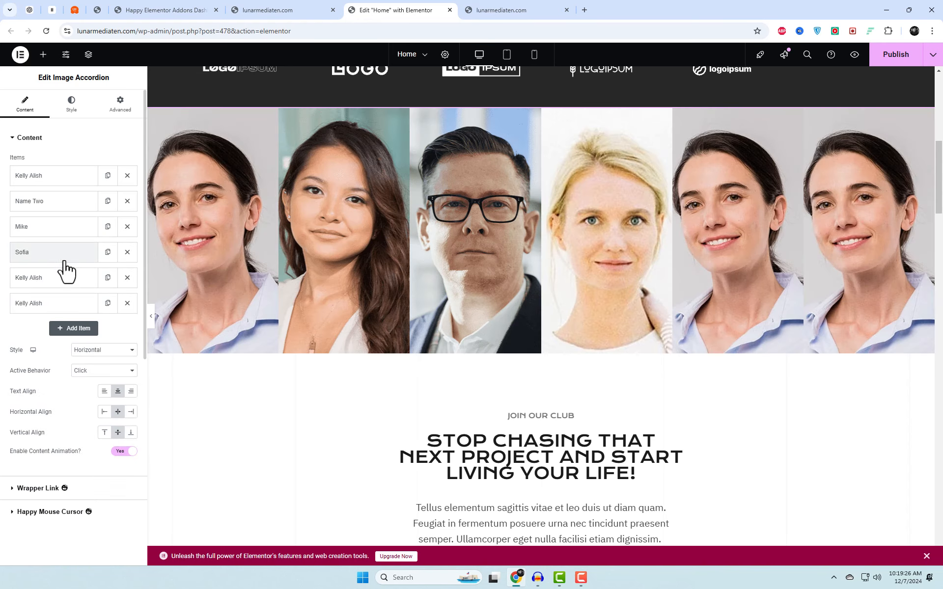
Assign the face-9-min portrait to the fifth accordion item and enter the team member's first name as its title.
left_click(65, 280)
left_click(78, 339)
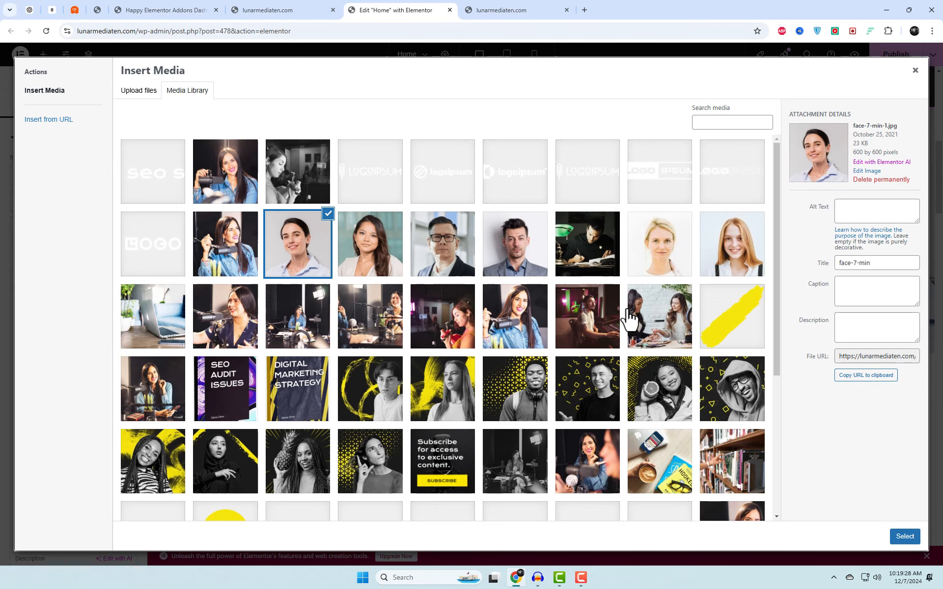
left_click(527, 264)
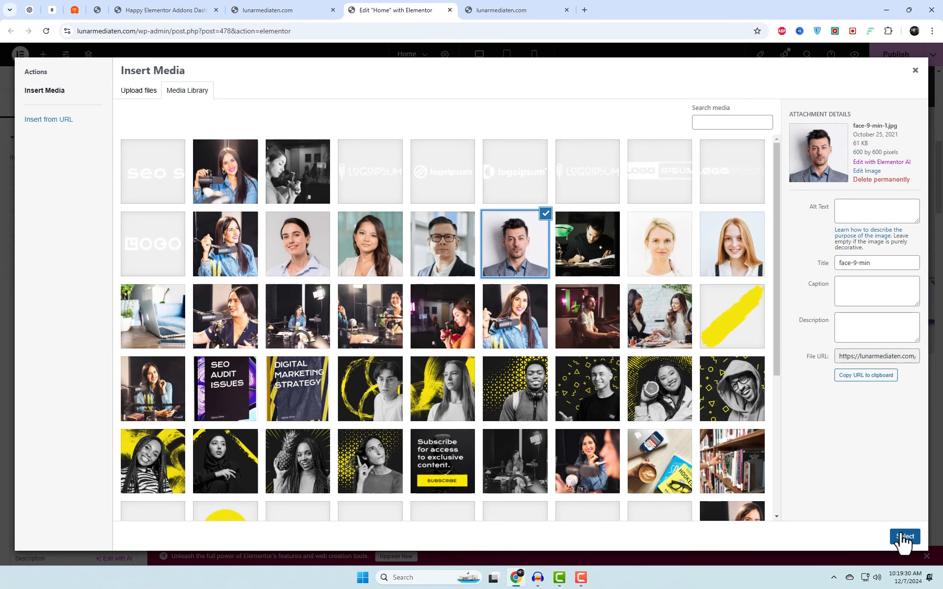
left_click(904, 537)
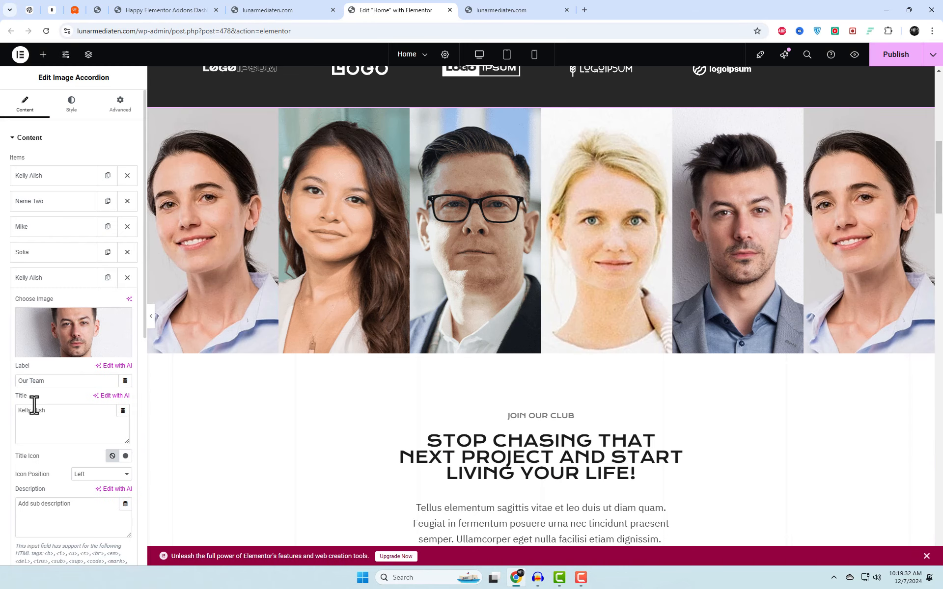
triple_click(33, 410)
type("John")
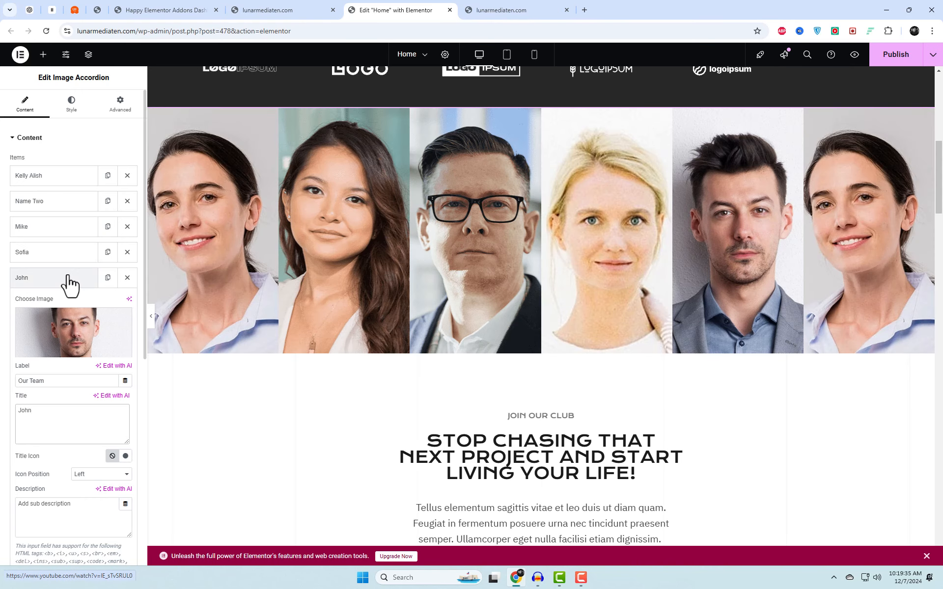
left_click(70, 281)
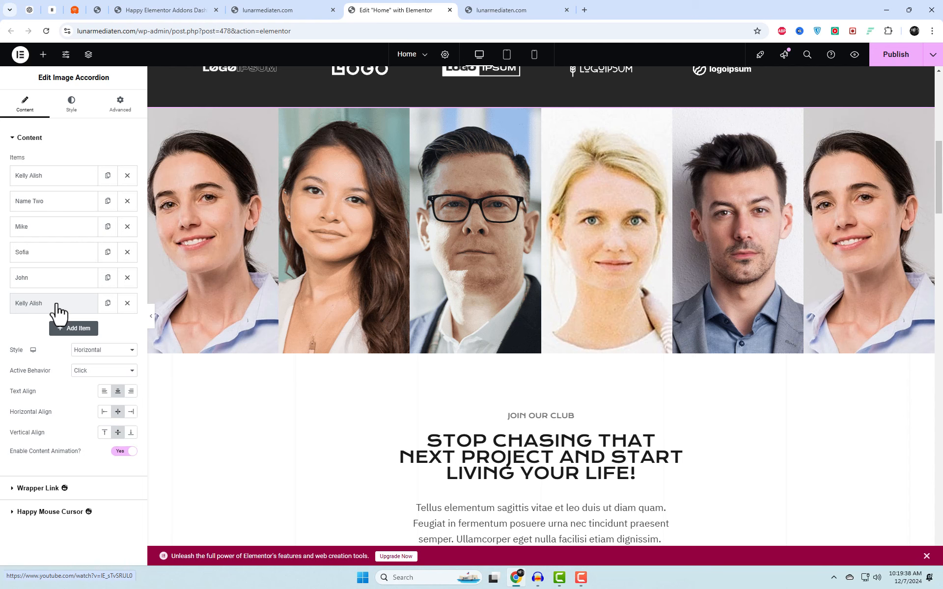
Assign the red-haired woman's portrait to the sixth accordion item and enter the team member's first name as its title.
left_click(59, 310)
left_click(57, 358)
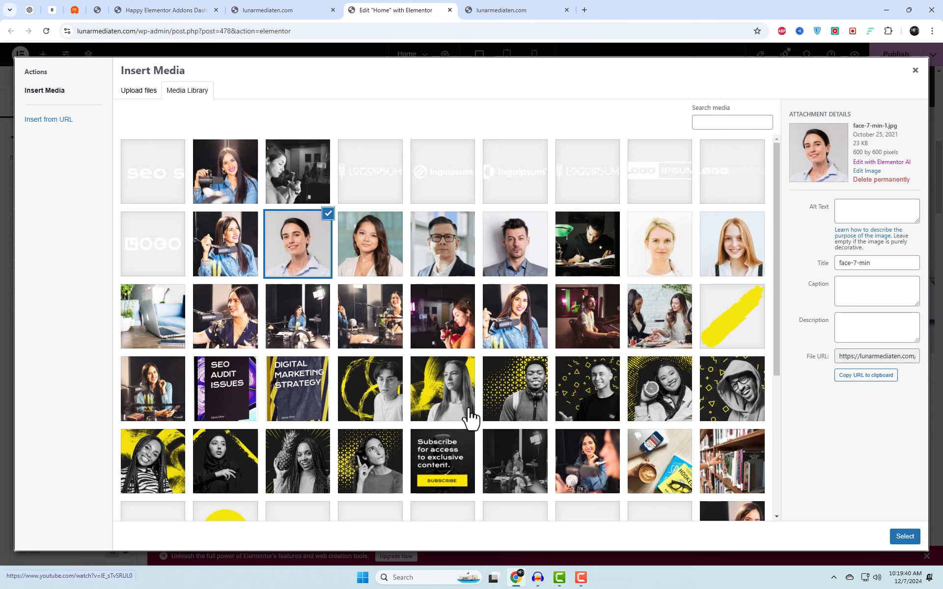
left_click(735, 256)
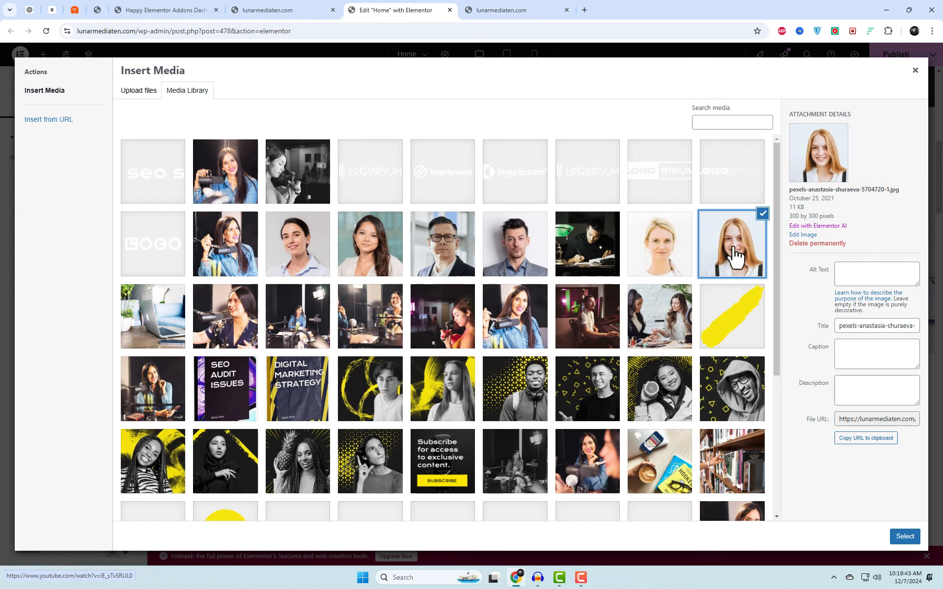
left_click(904, 536)
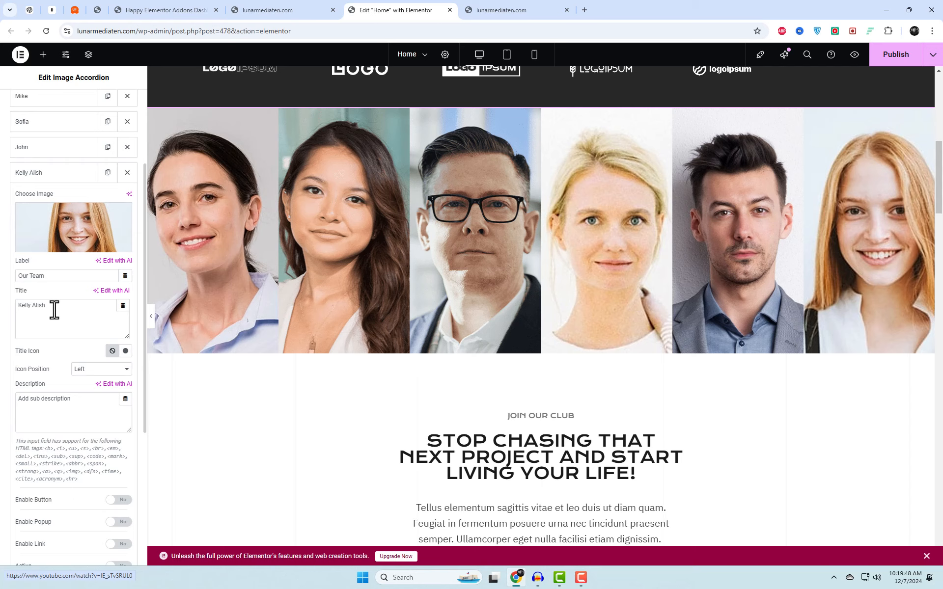
left_click_drag(54, 309, 2, 310)
type("Elena")
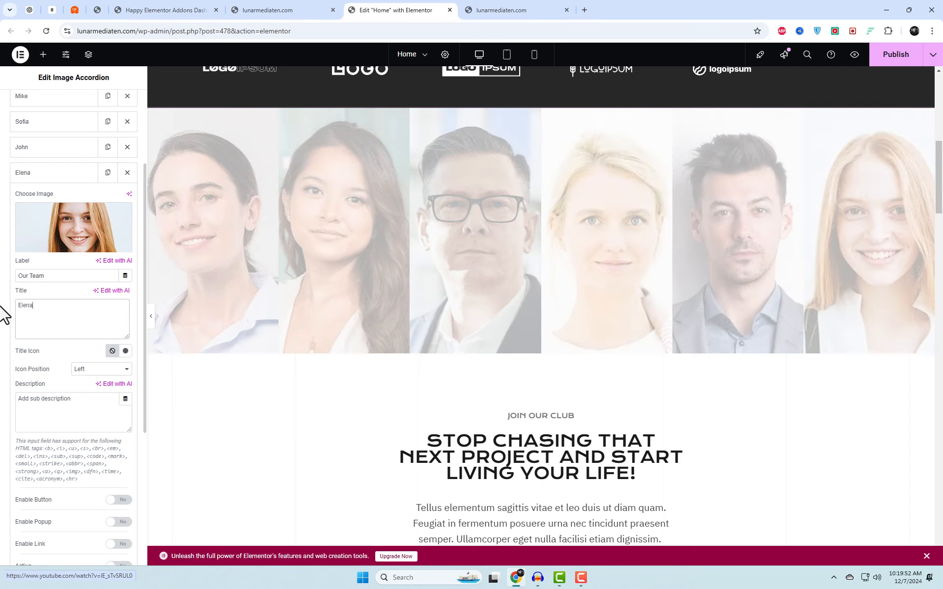
type("o")
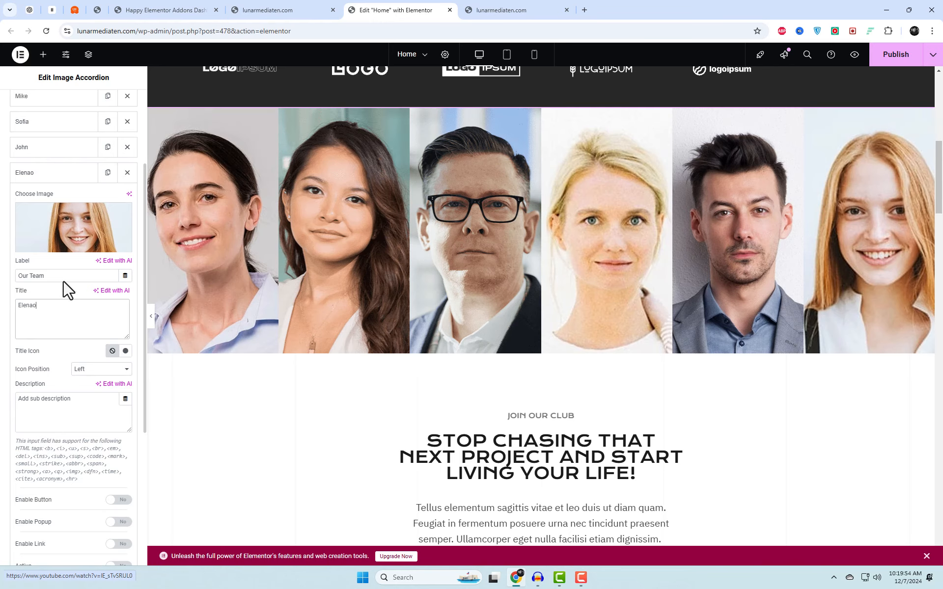
Keep the accordion's Horizontal style, set its active behavior to Hover and center its text alignment.
scroll(119, 456, "down", 3)
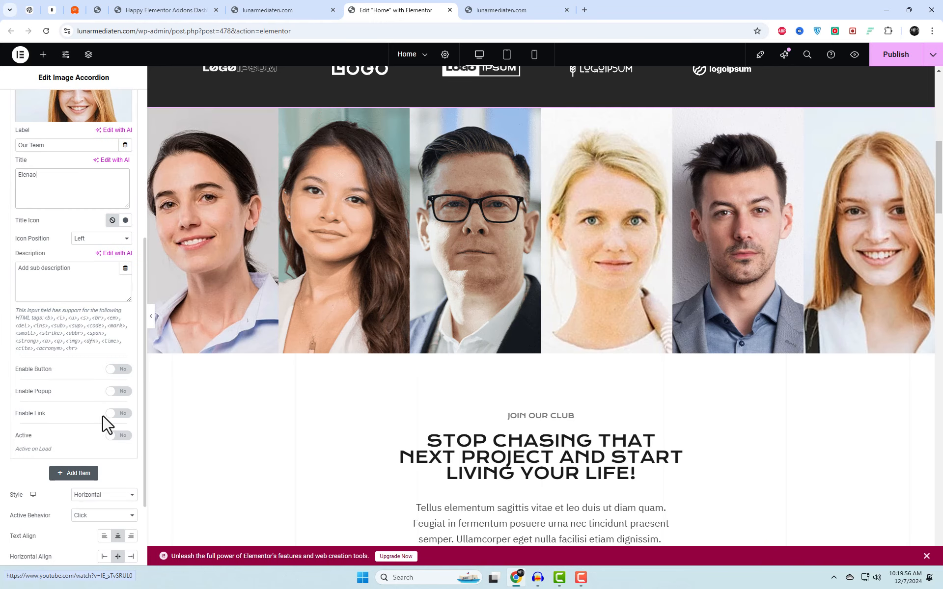
scroll(83, 448, "down", 2)
left_click(94, 393)
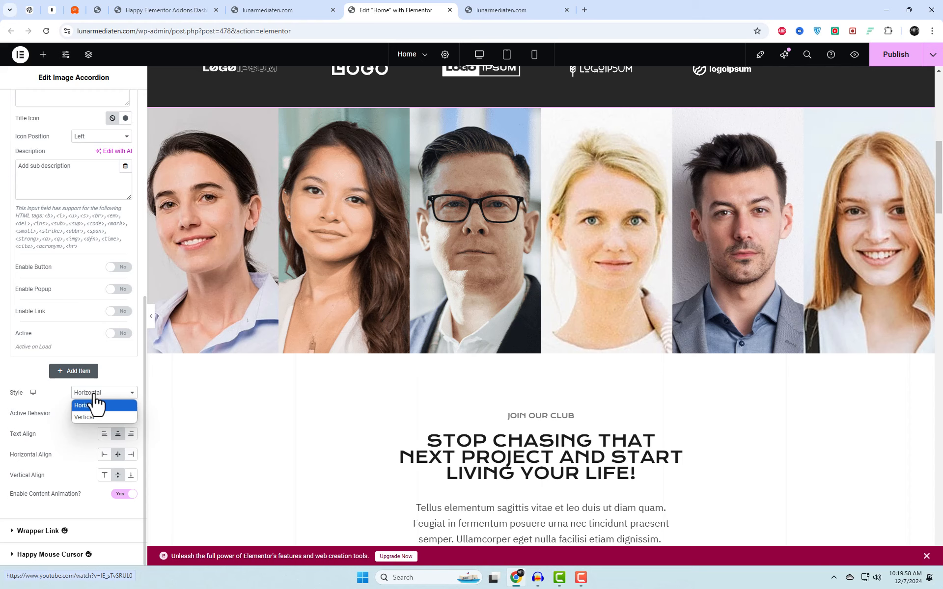
left_click(96, 406)
left_click(98, 415)
left_click(91, 436)
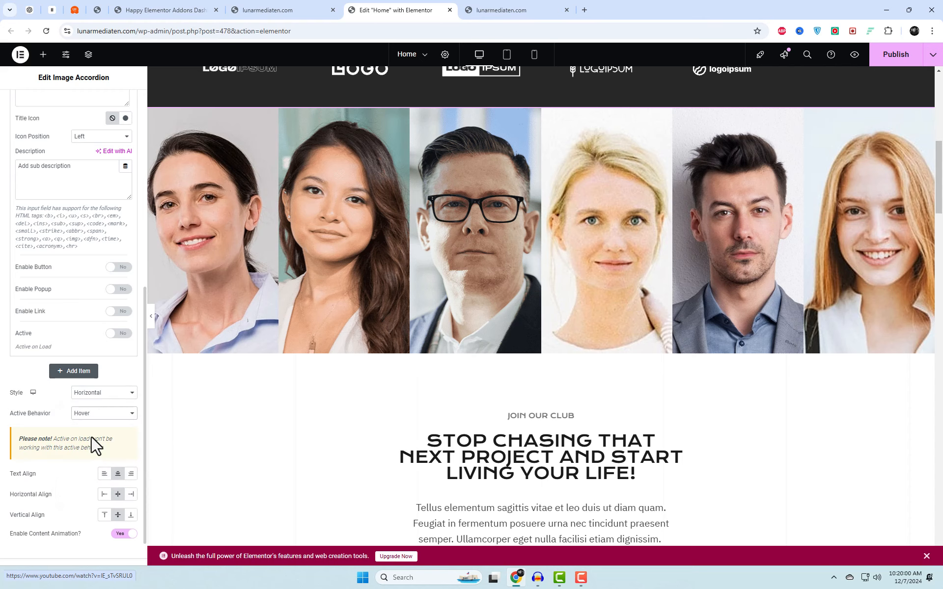
scroll(94, 444, "down", 1)
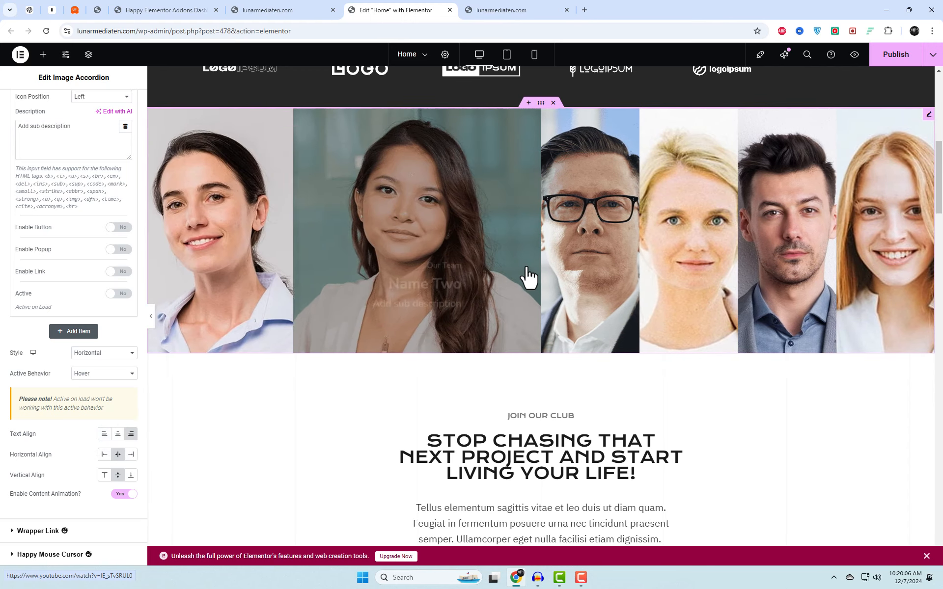
left_click(117, 435)
Increase the image accordion's height to 565 px.
scroll(84, 470, "up", 10)
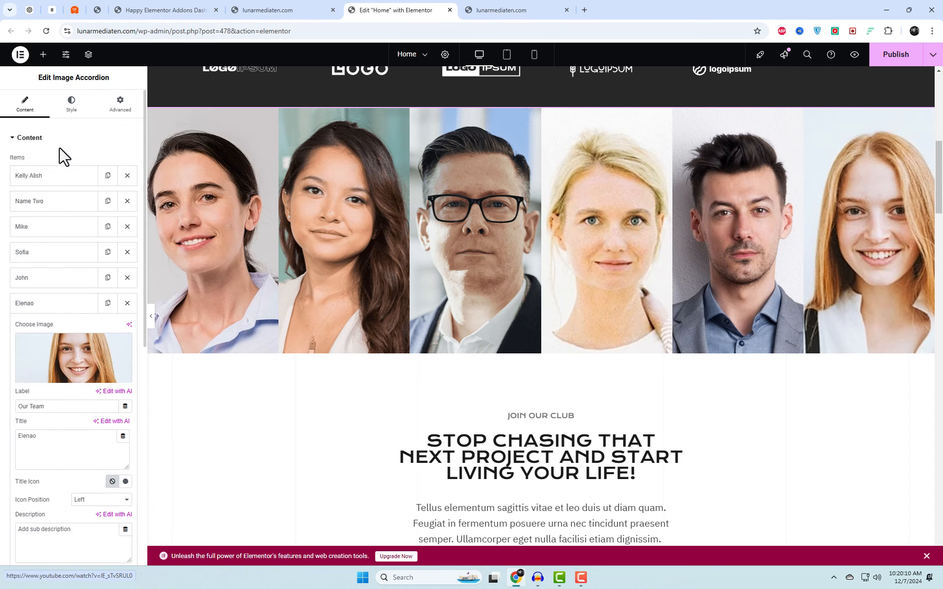
left_click(70, 103)
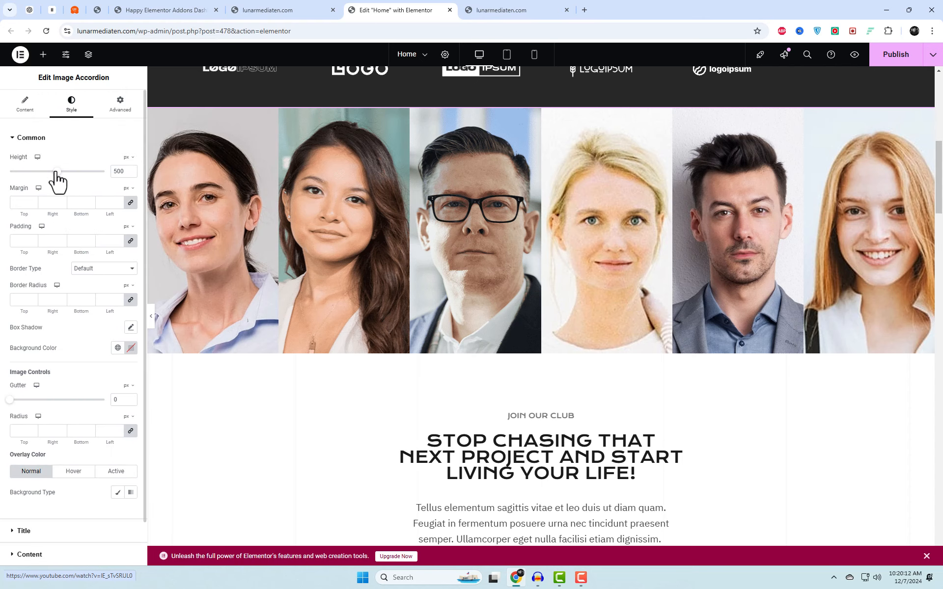
left_click_drag(57, 172, 63, 179)
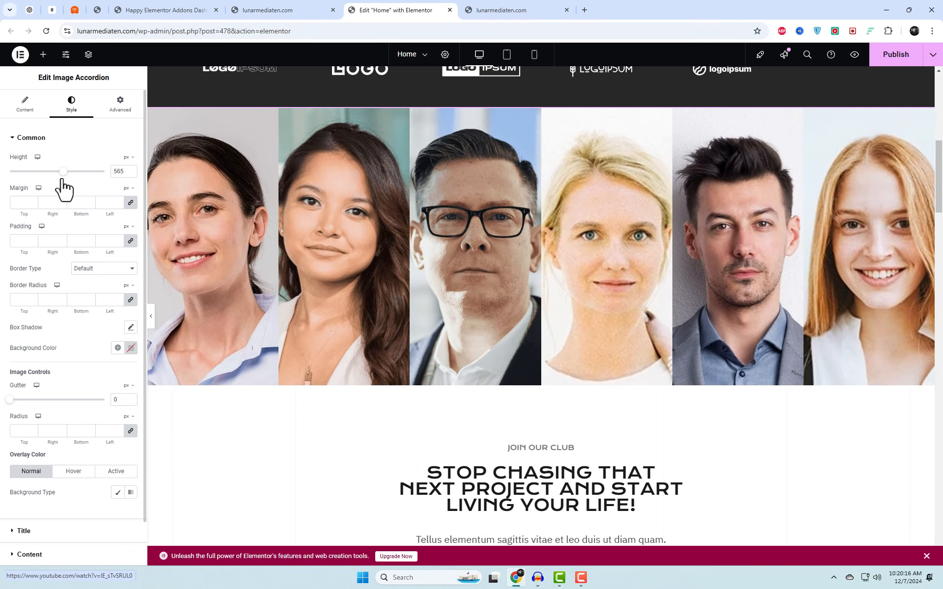
Give the accordion's button a classic background in a dark maroon color.
scroll(92, 357, "down", 1)
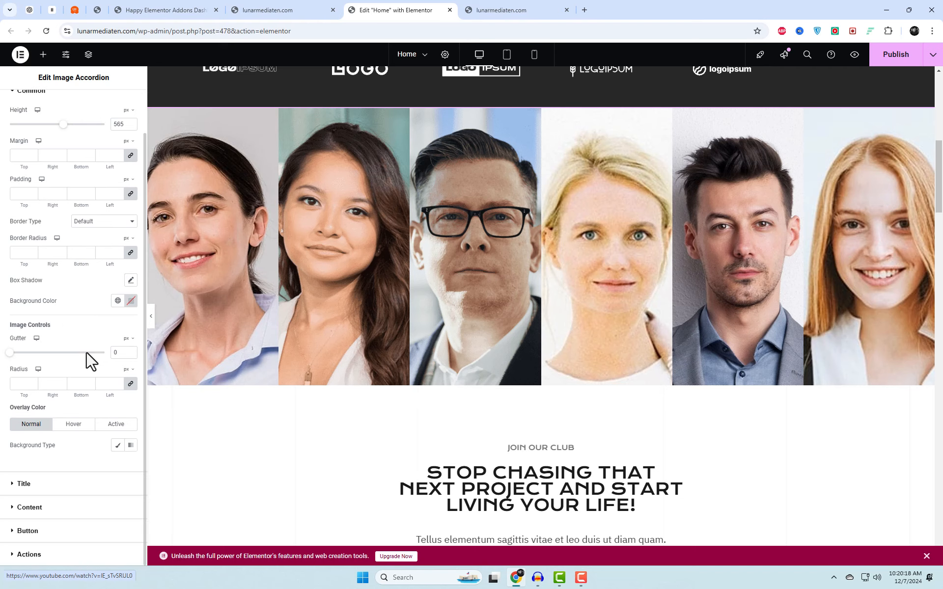
left_click(27, 531)
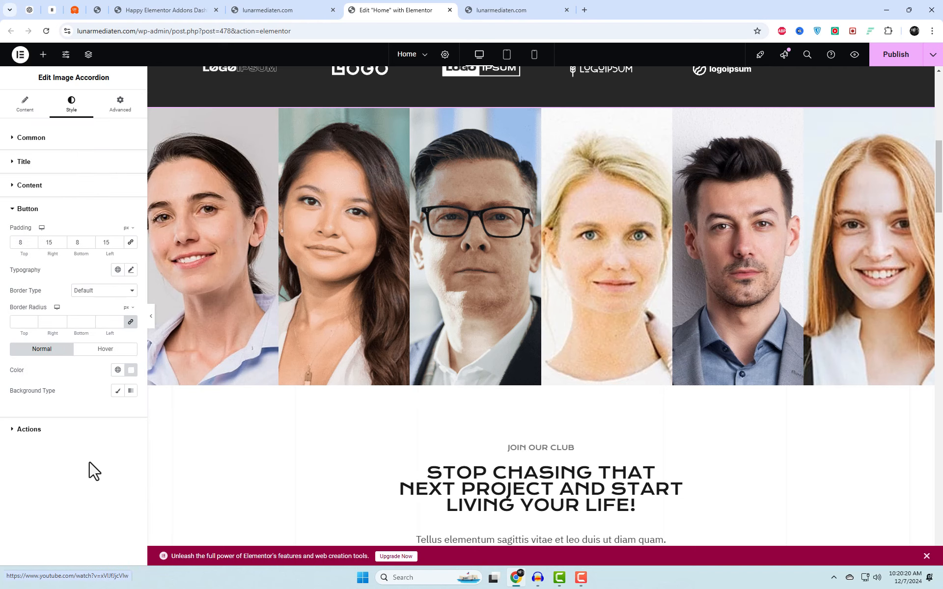
left_click(118, 391)
left_click(131, 411)
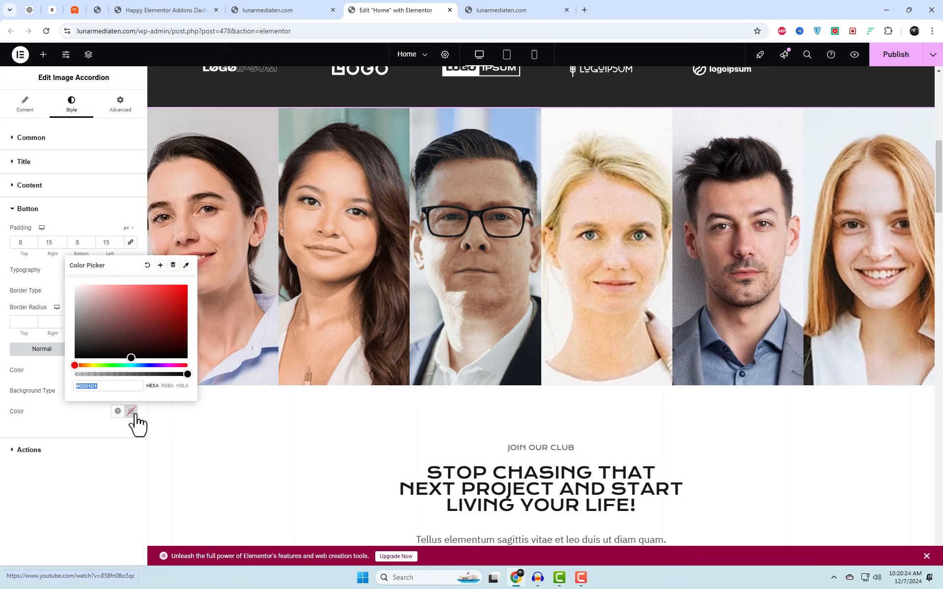
left_click(134, 339)
left_click(78, 434)
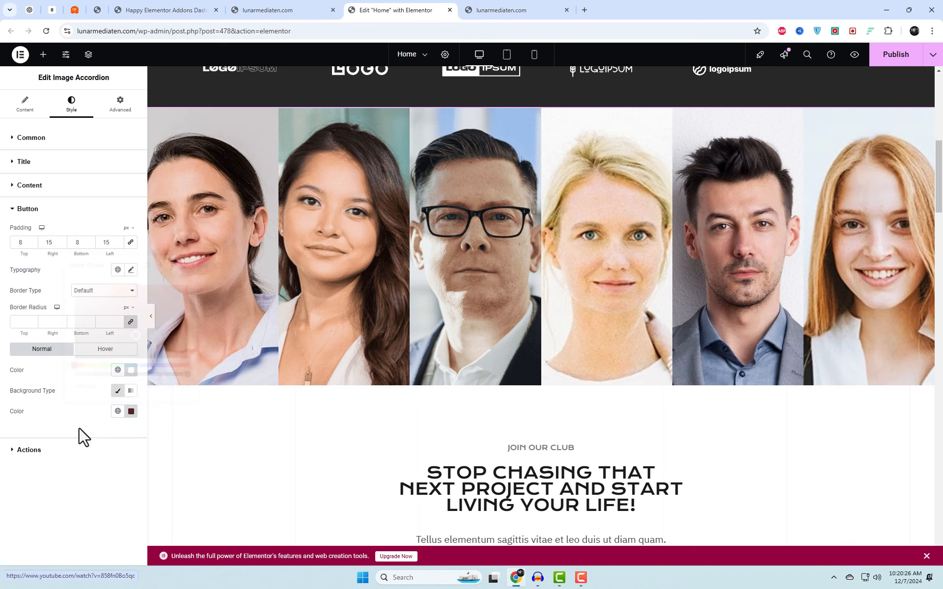
Enable the Read More button on the first accordion item and preview it on the expanded portrait.
left_click(23, 105)
left_click(56, 179)
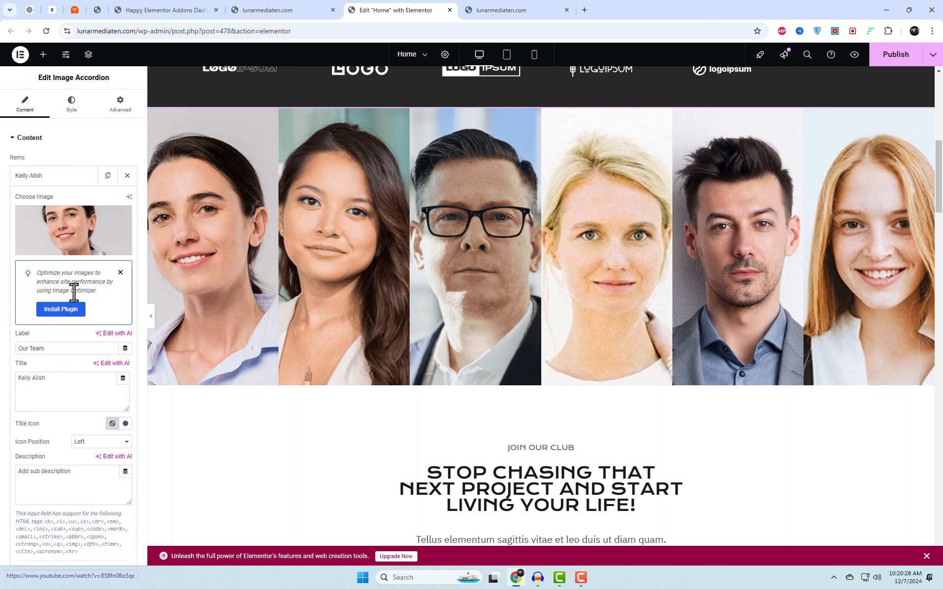
scroll(107, 470, "down", 4)
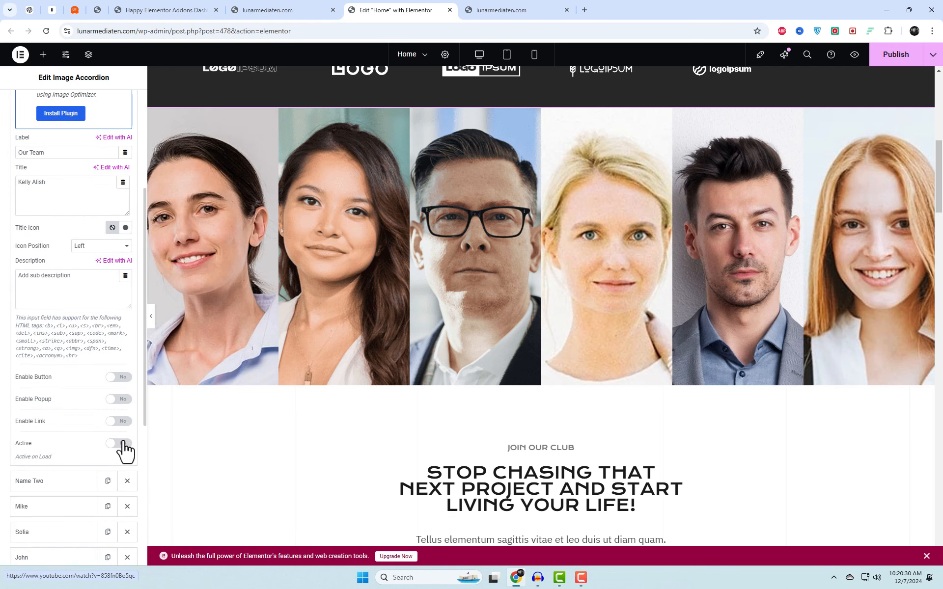
left_click(117, 378)
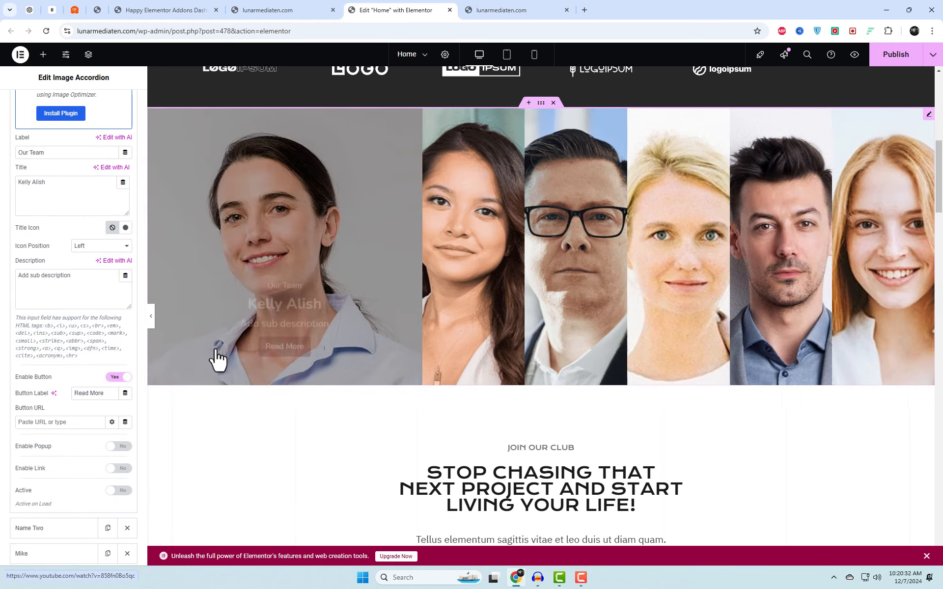
mouse_move(215, 358)
mouse_move(501, 382)
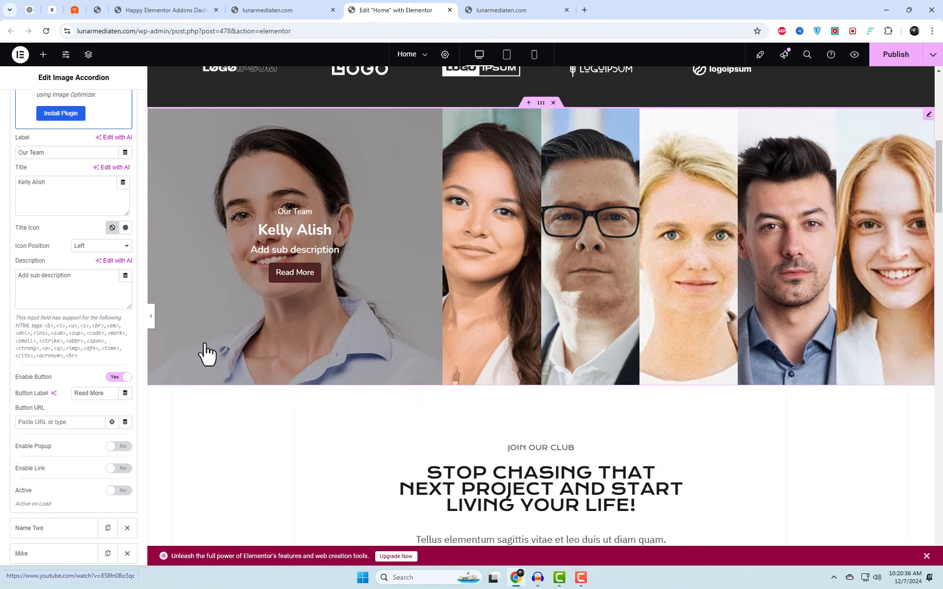
Set the image accordion's height to 585 px and publish the page.
scroll(143, 289, "up", 4)
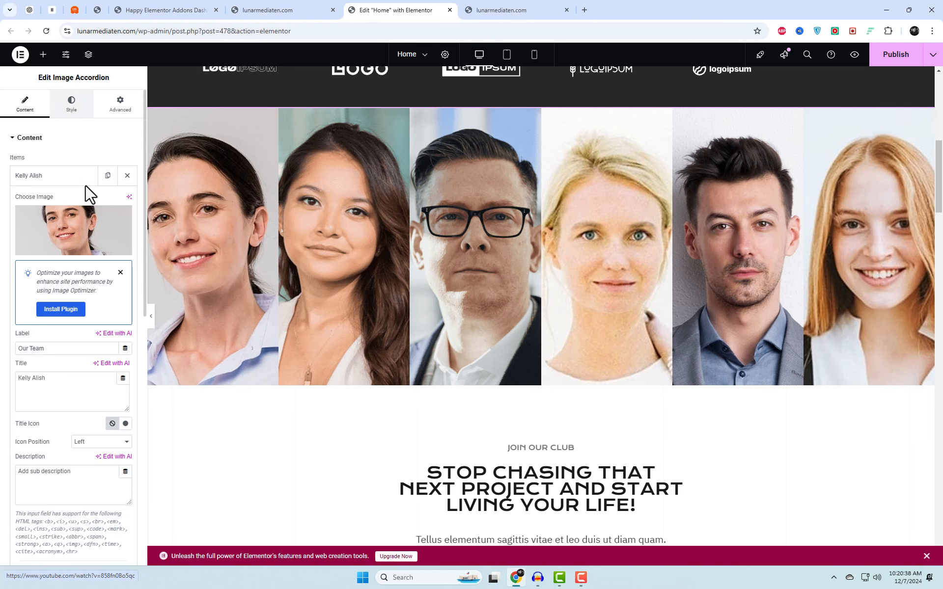
left_click(72, 104)
left_click_drag(63, 174, 65, 175)
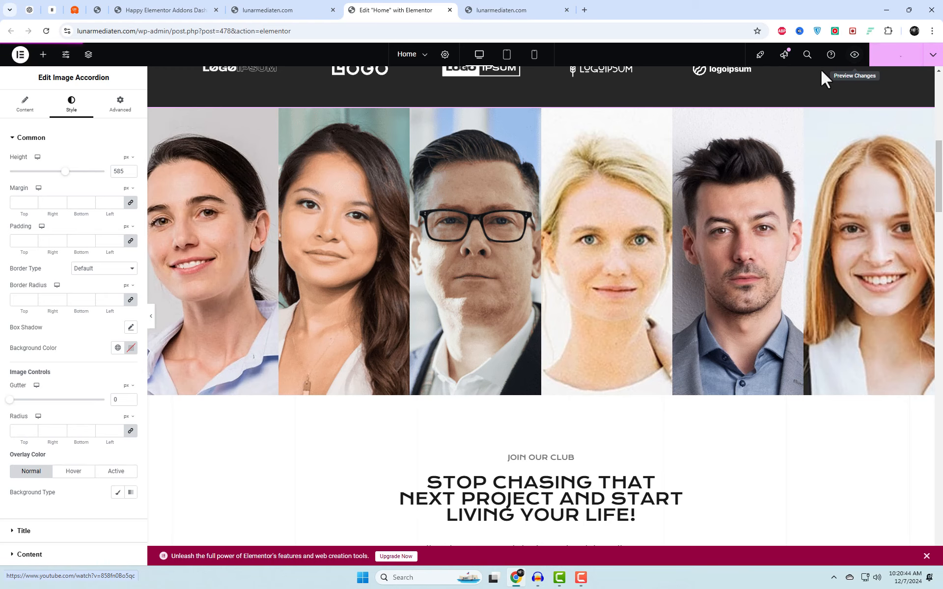
Reload the live home page and examine how the accordion portraits expand below the logo row.
left_click(489, 5)
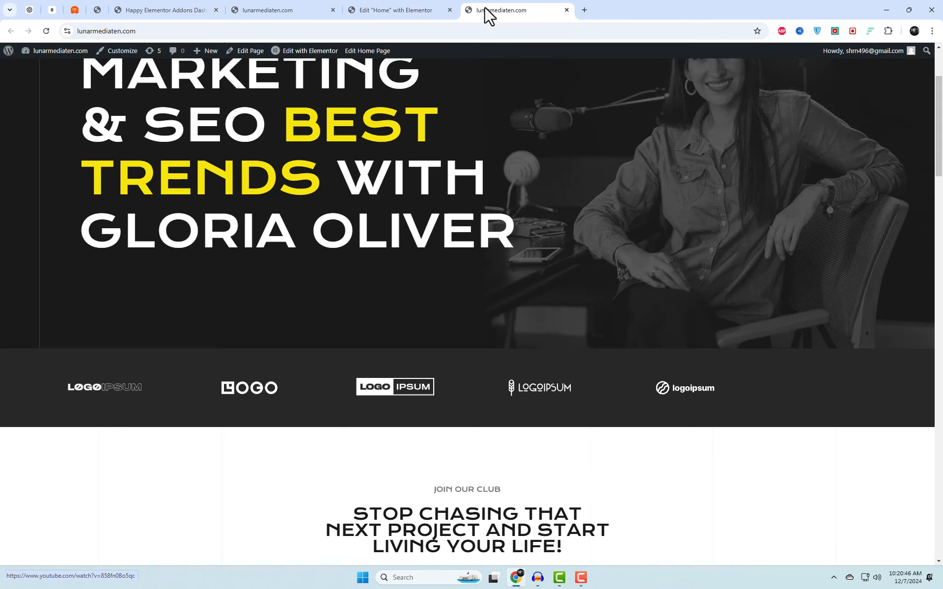
left_click(431, 30)
key("Return")
scroll(823, 232, "down", 5)
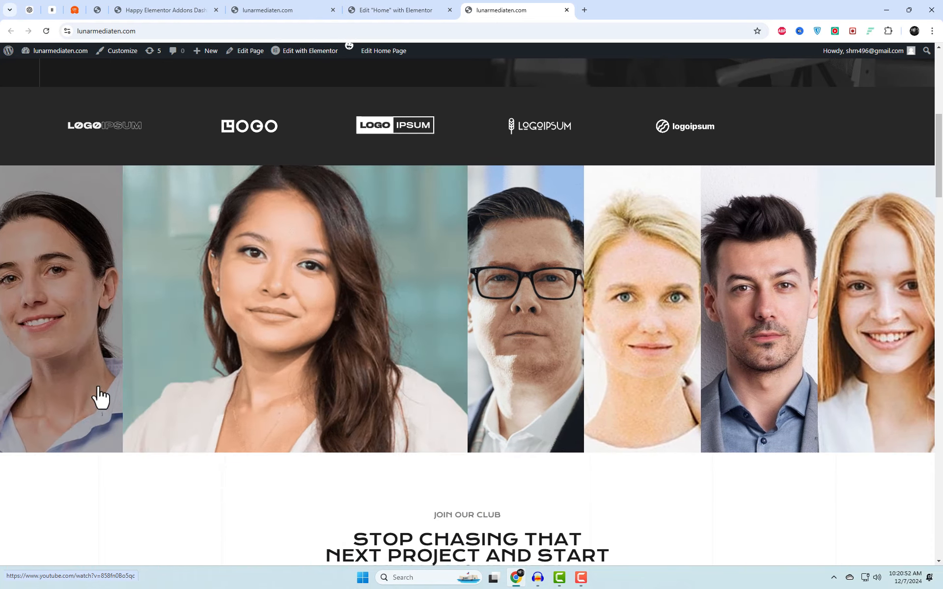
mouse_move(97, 396)
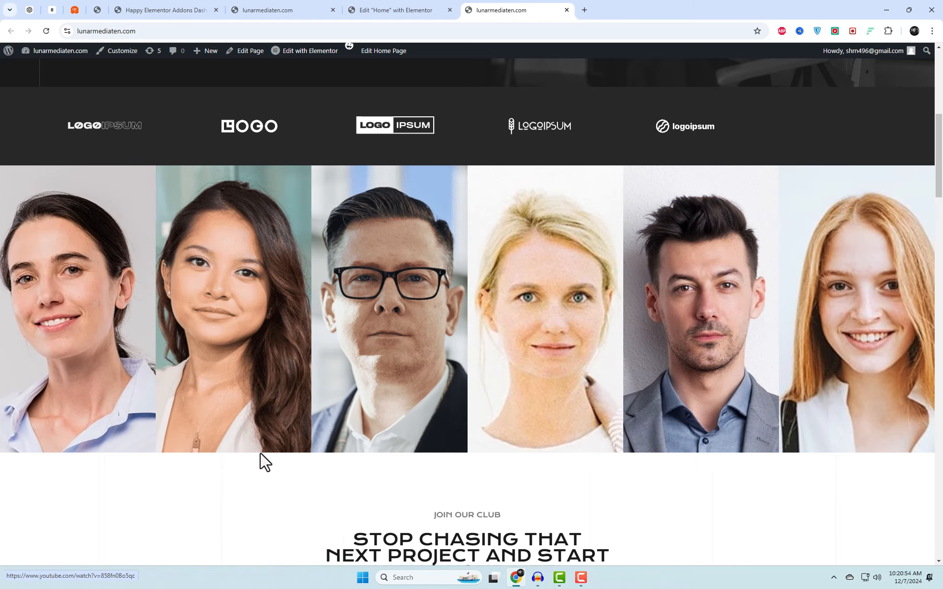
mouse_move(252, 431)
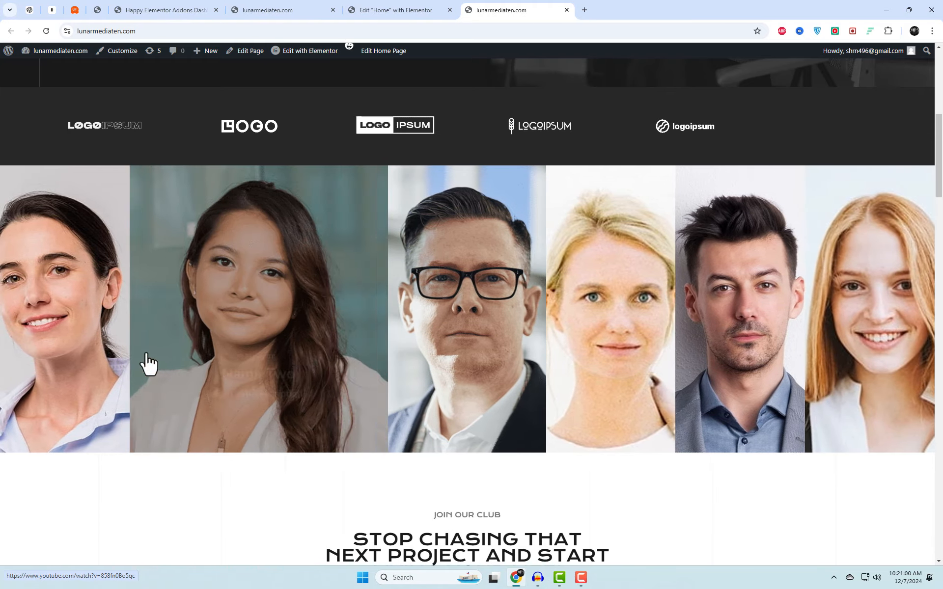
mouse_move(324, 363)
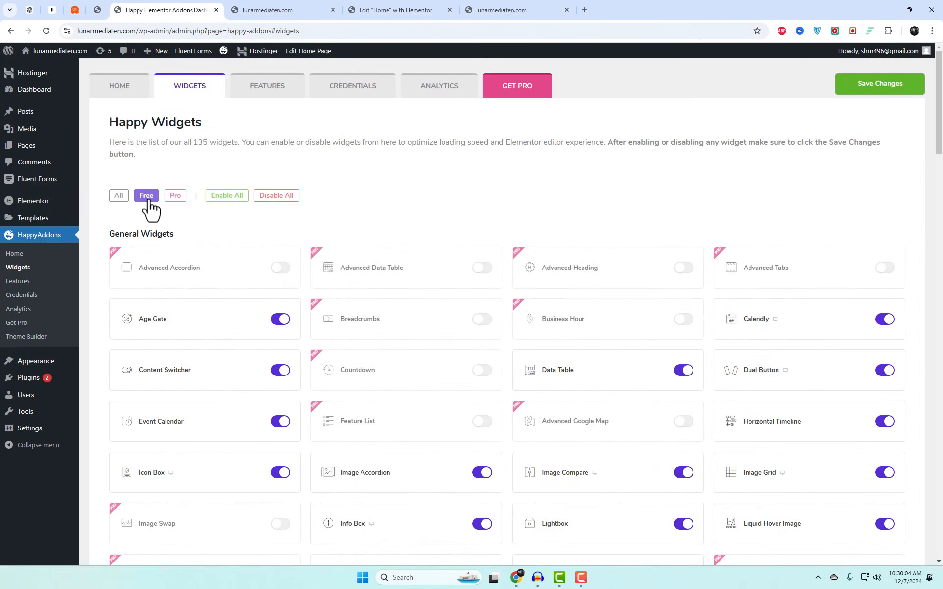
Review the free General and Creative widgets in the Happy Addons widget list, including Comparison Table and Flip Box.
scroll(385, 303, "down", 3)
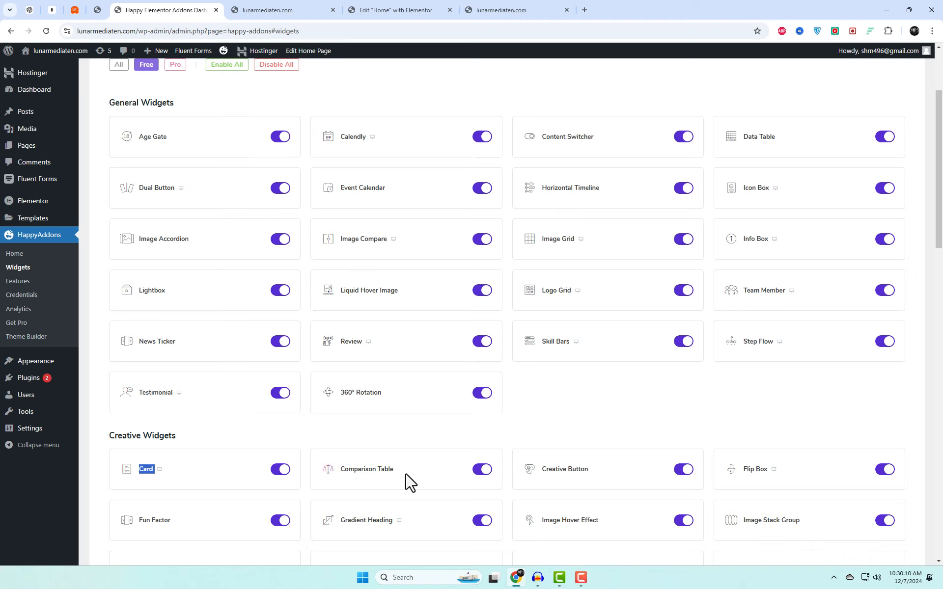
left_click_drag(409, 482, 344, 478)
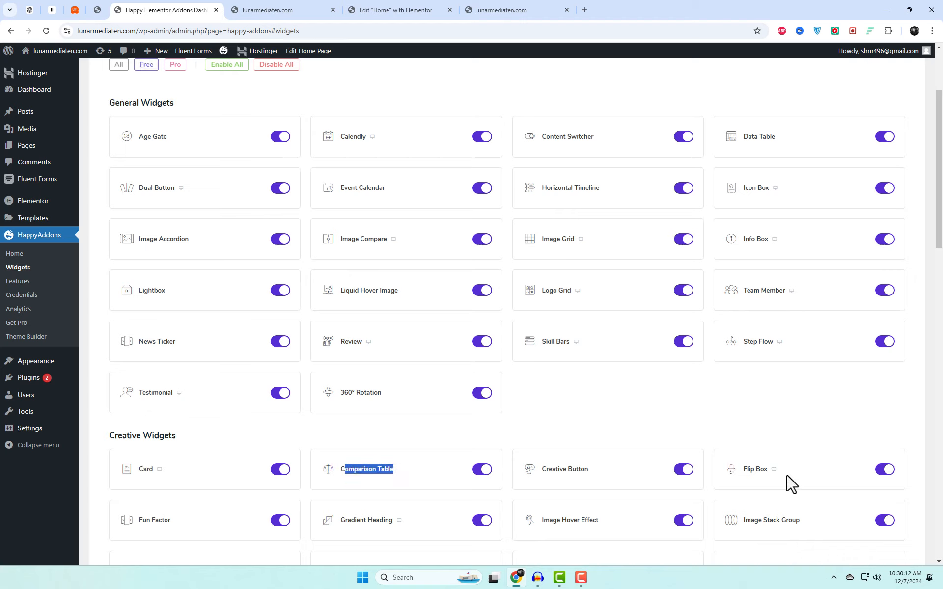
left_click_drag(791, 483, 732, 476)
scroll(799, 447, "down", 3)
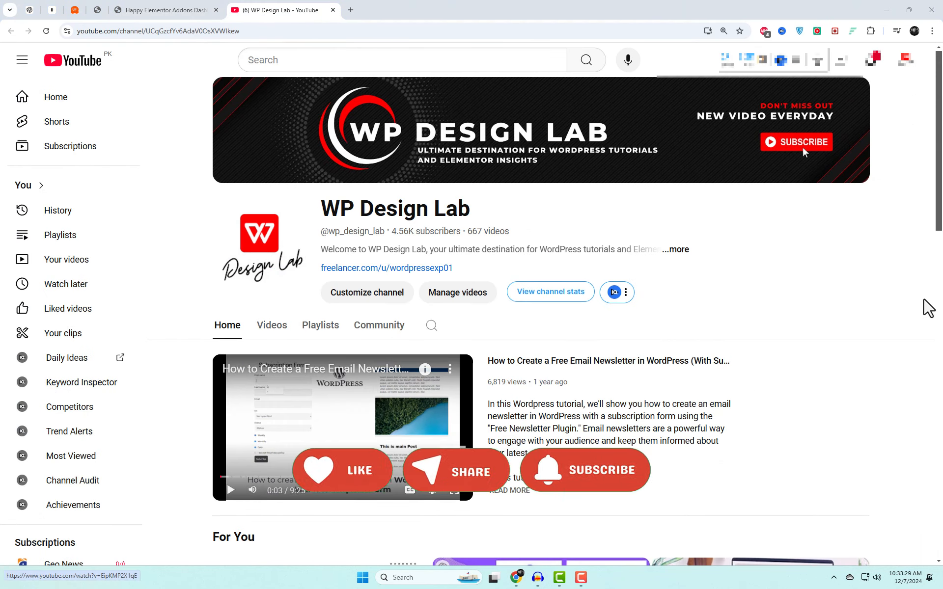
left_click_drag(938, 191, 941, 447)
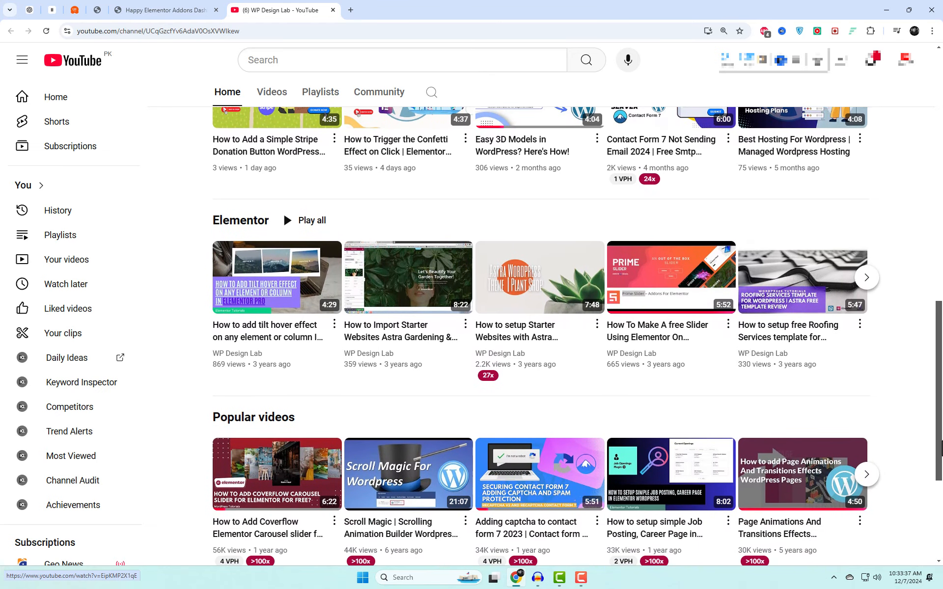